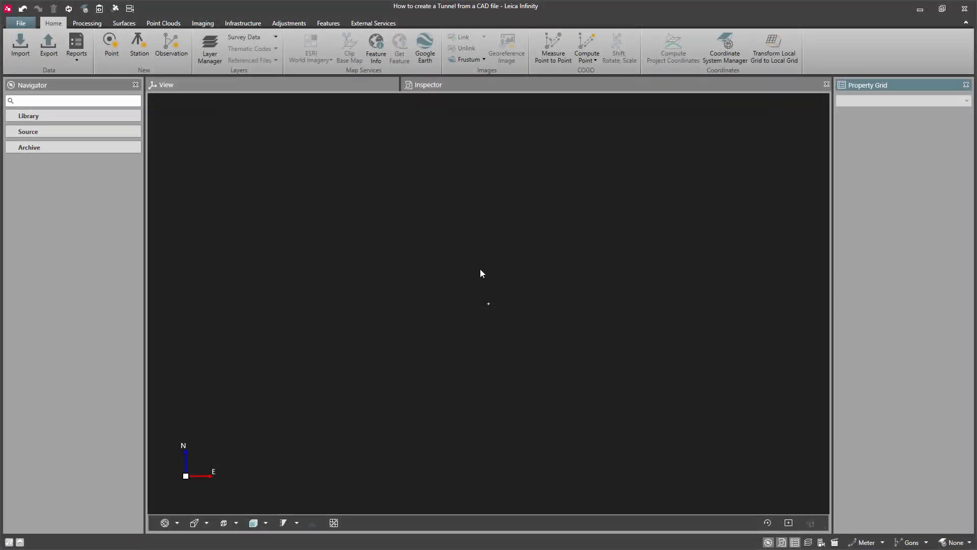
Step: Start a new tunnel named New Tunnel 1 from the Infrastructure ribbon, leaving its centreline unassigned
left_click(248, 24)
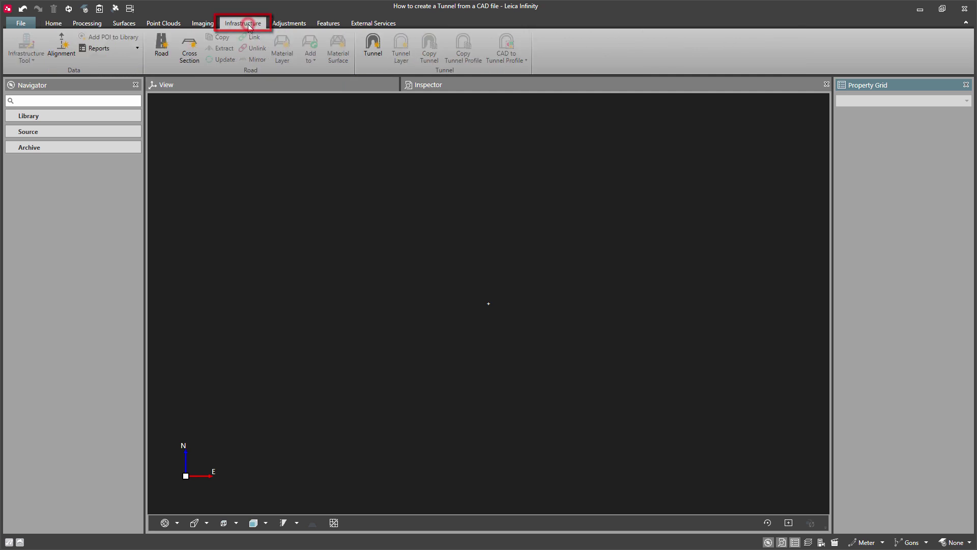
left_click(371, 59)
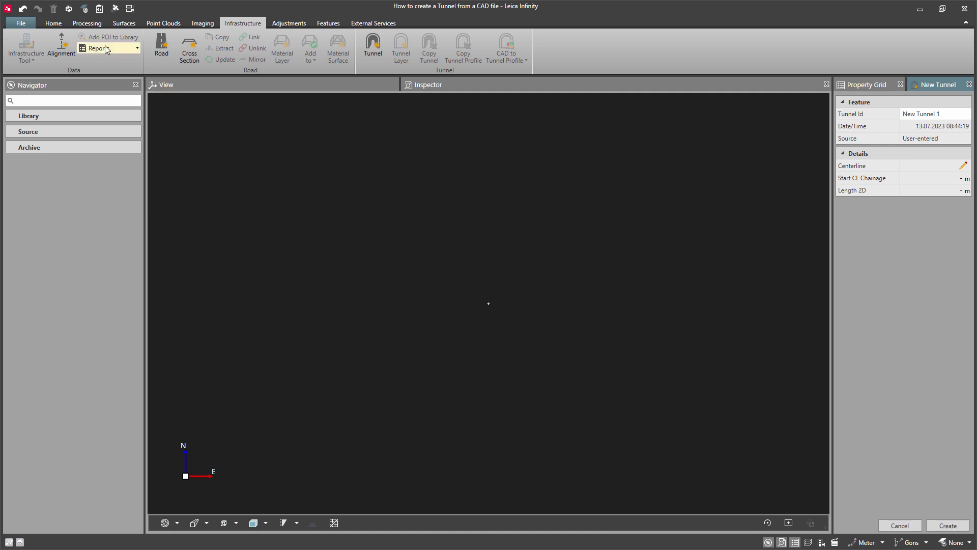
left_click(54, 23)
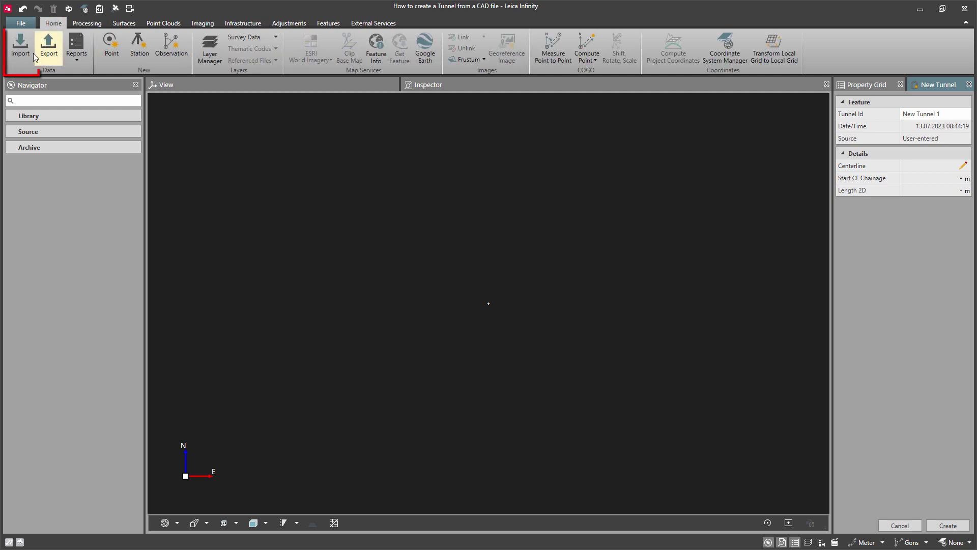
Step: Import CL Alignment.xml from the Data folder as the tunnel alignment
left_click(20, 48)
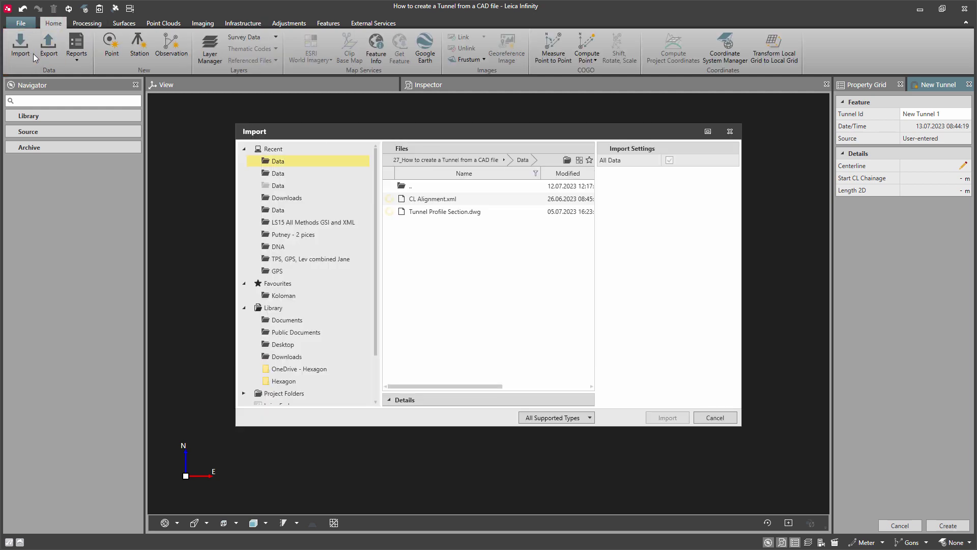
left_click(454, 199)
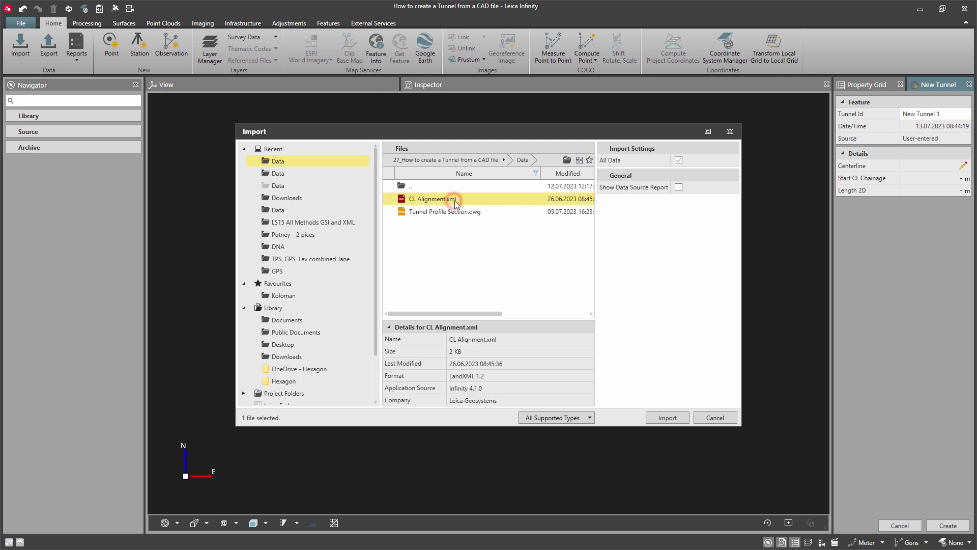
left_click(670, 419)
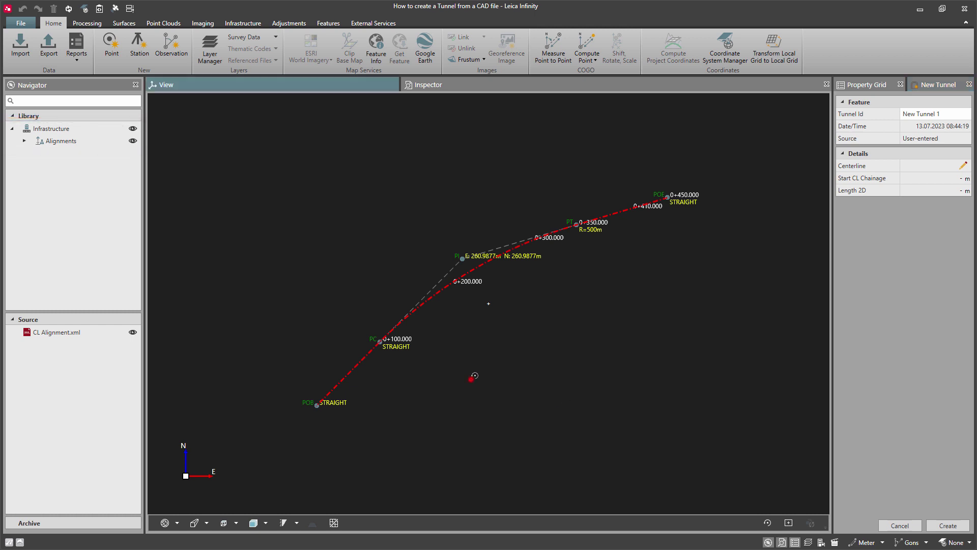
Step: Set CL as New Tunnel 1's centreline and create the 450 m tunnel from chainage 0+000.000
middle_click_drag(479, 357, 477, 338)
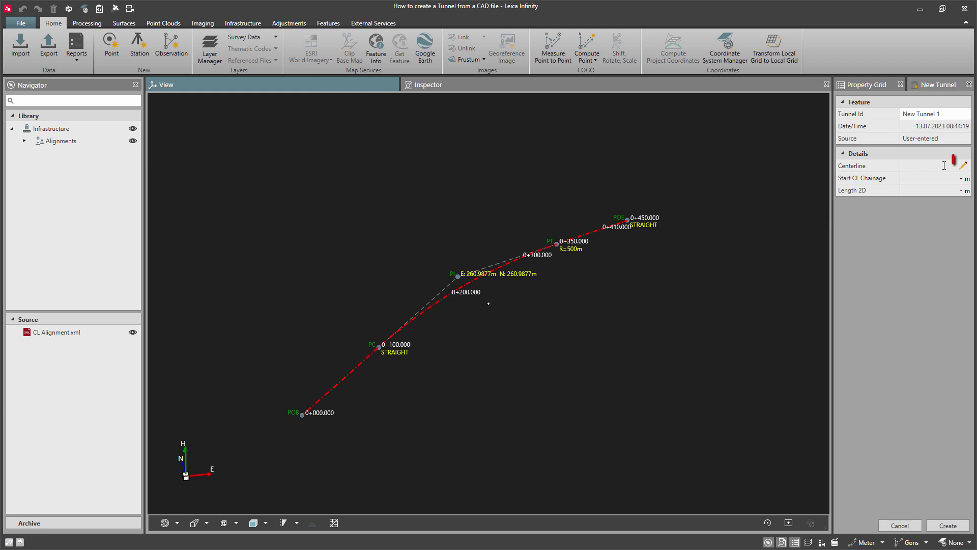
left_click(963, 165)
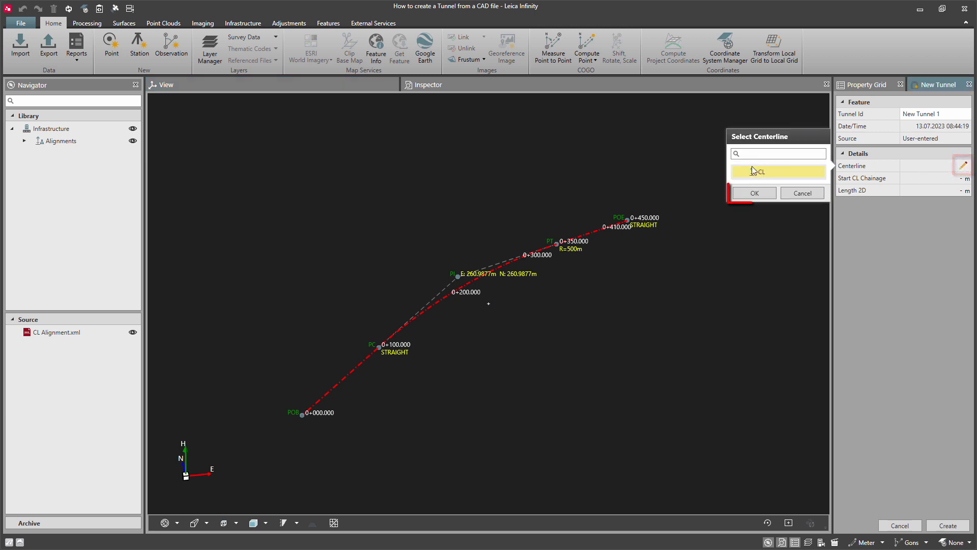
left_click(748, 193)
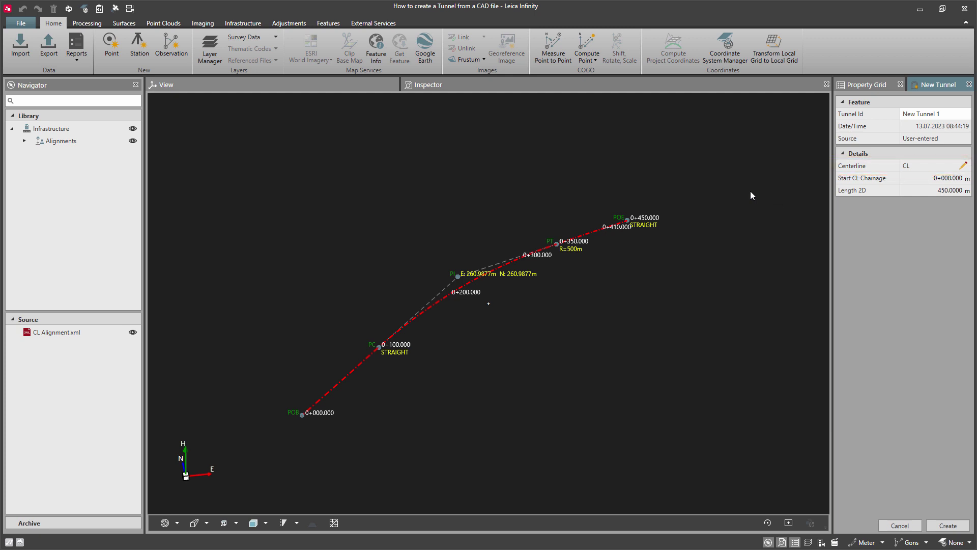
left_click(947, 527)
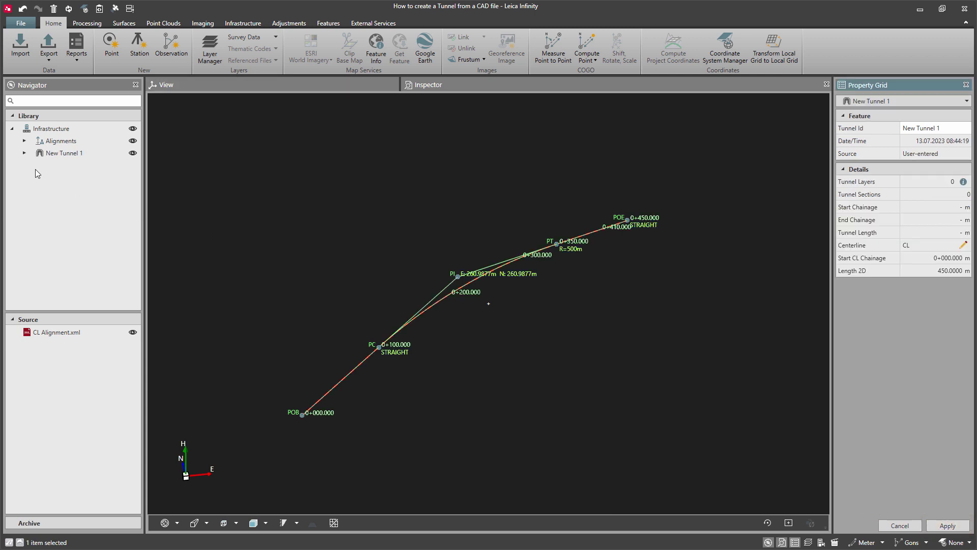
left_click(24, 153)
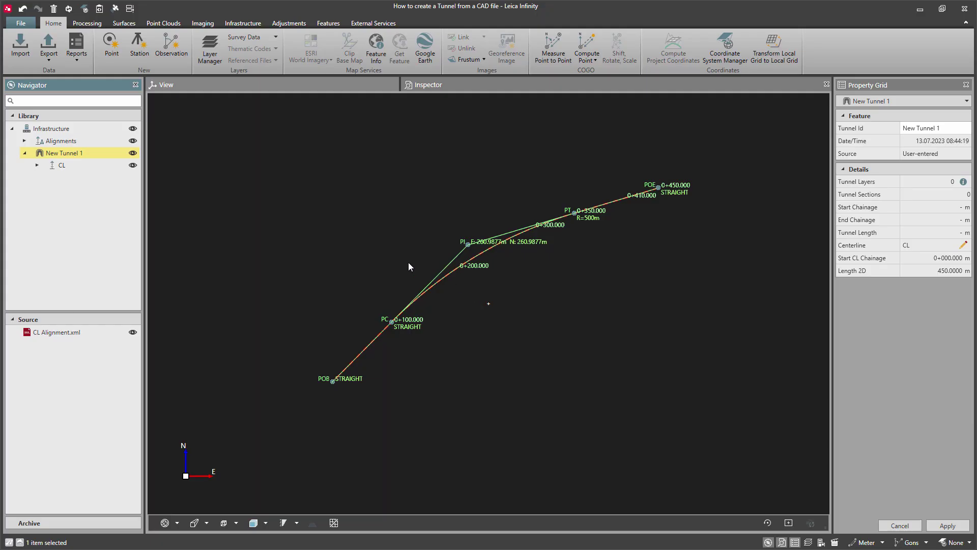
Step: Import the Tunnel Profile Section.dwg drawing into the project
left_click(27, 47)
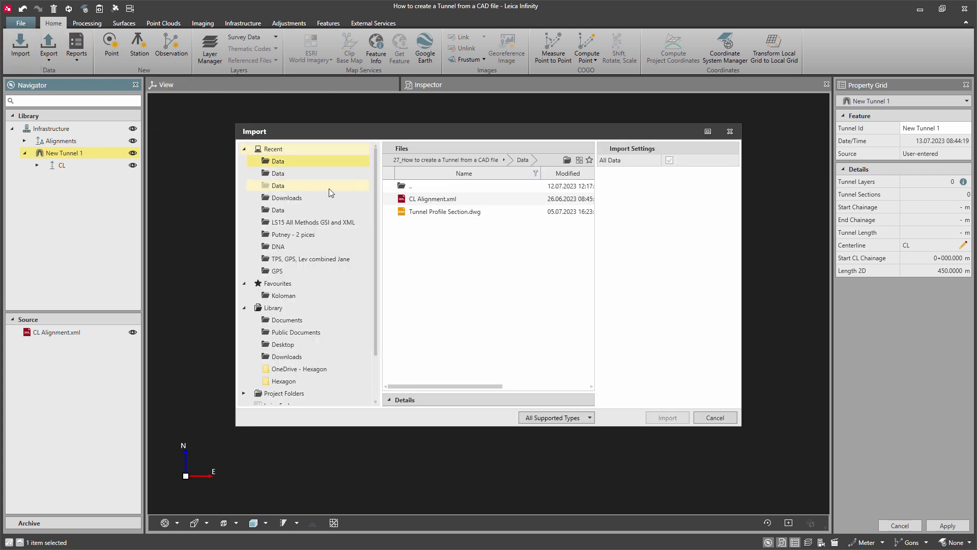
left_click(410, 213)
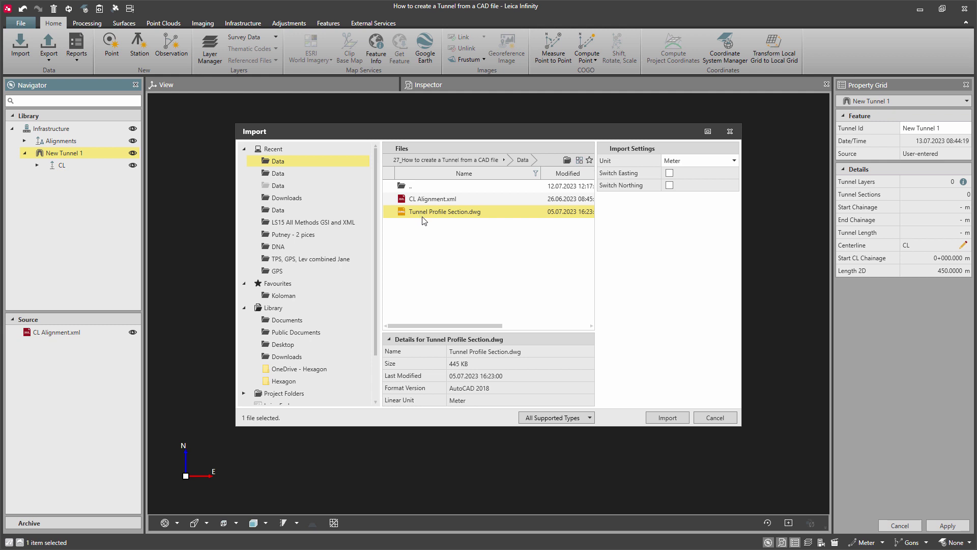
left_click(667, 417)
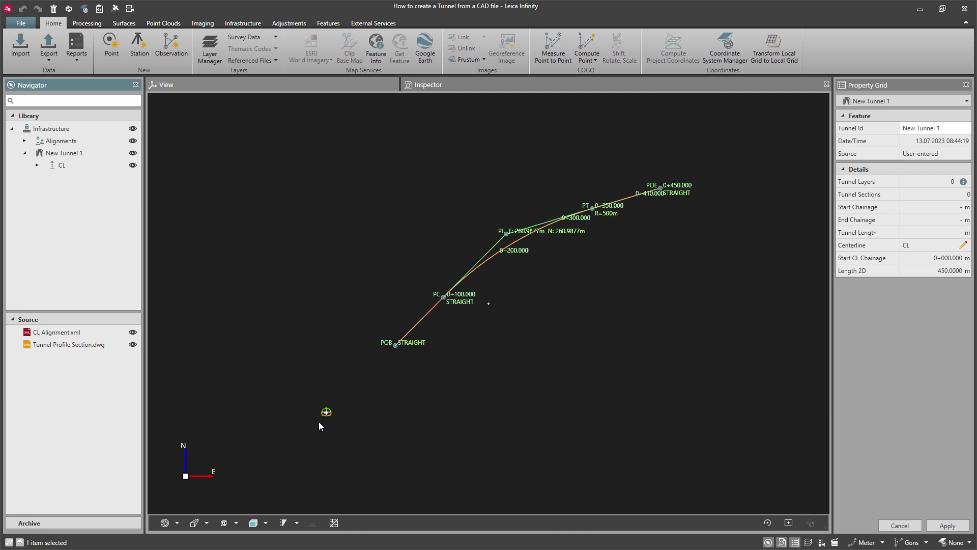
scroll(319, 425, "up", 2)
scroll(319, 420, "up", 2)
scroll(326, 415, "up", 2)
scroll(326, 416, "up", 2)
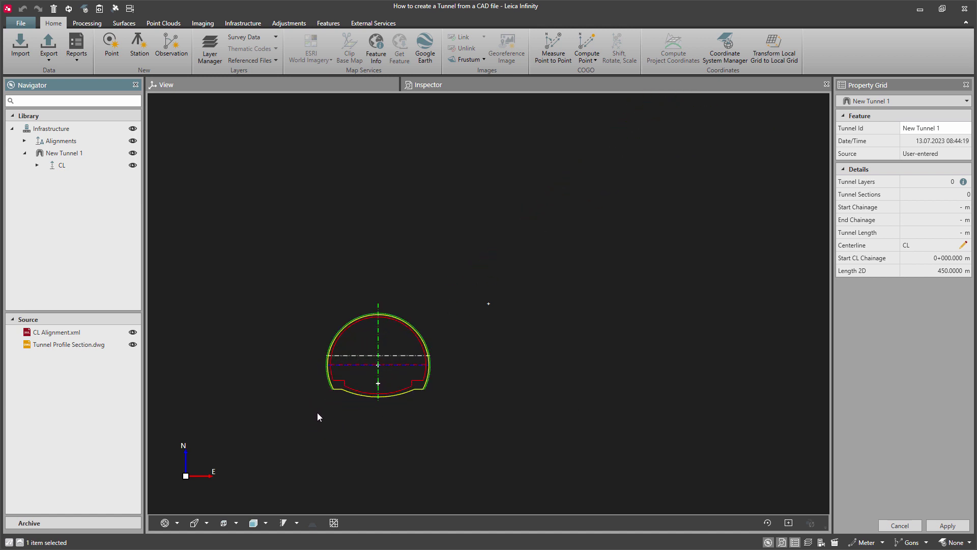
scroll(329, 404, "up", 2)
scroll(377, 341, "up", 1)
scroll(410, 299, "up", 1)
scroll(423, 297, "up", 1)
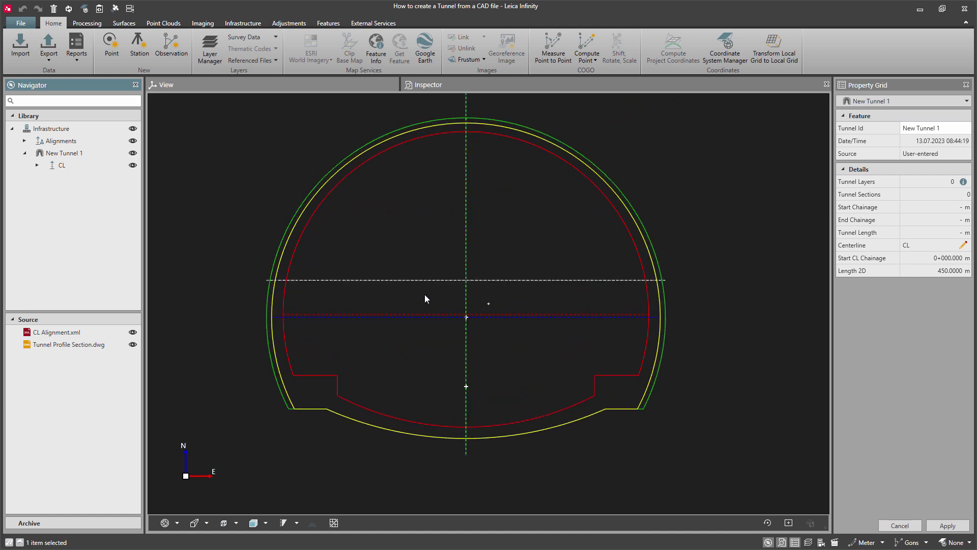
left_click(647, 402)
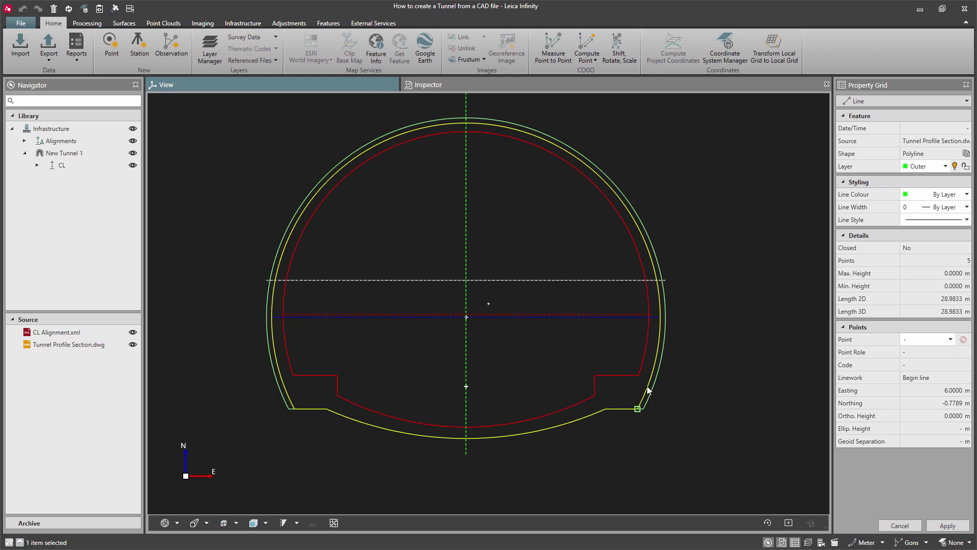
left_click(647, 388)
left_click(641, 367)
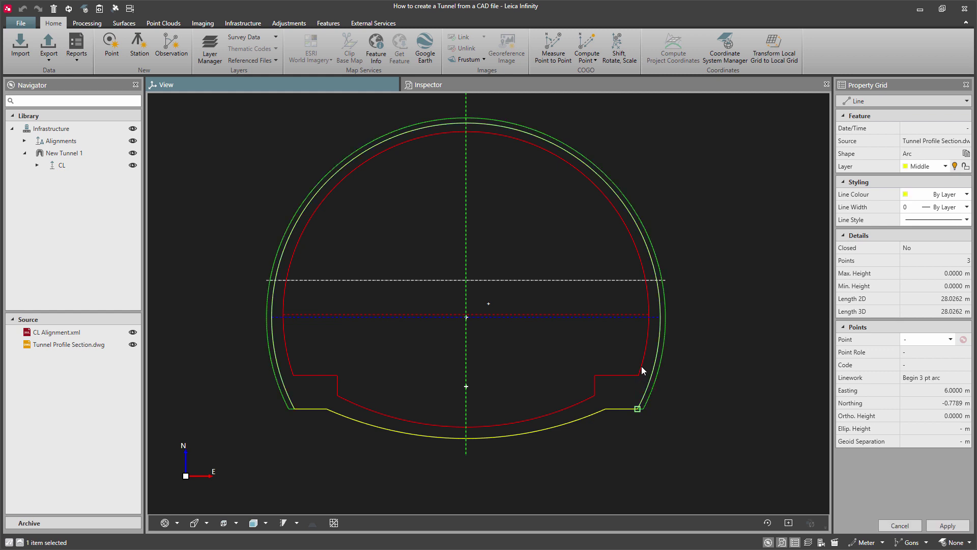
left_click(641, 367)
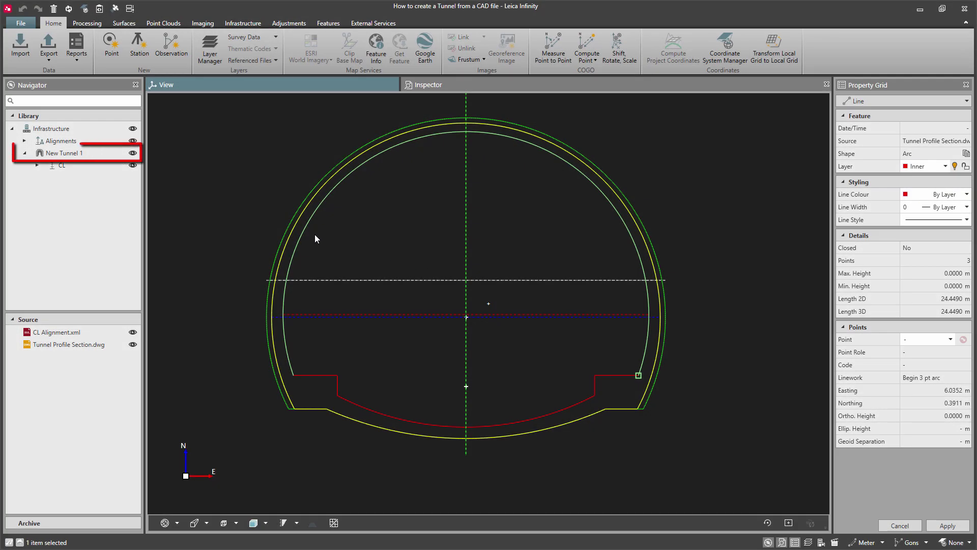
Step: Create tunnel layer Inner on New Tunnel 1 with red line colour and dotted line style
left_click(73, 155)
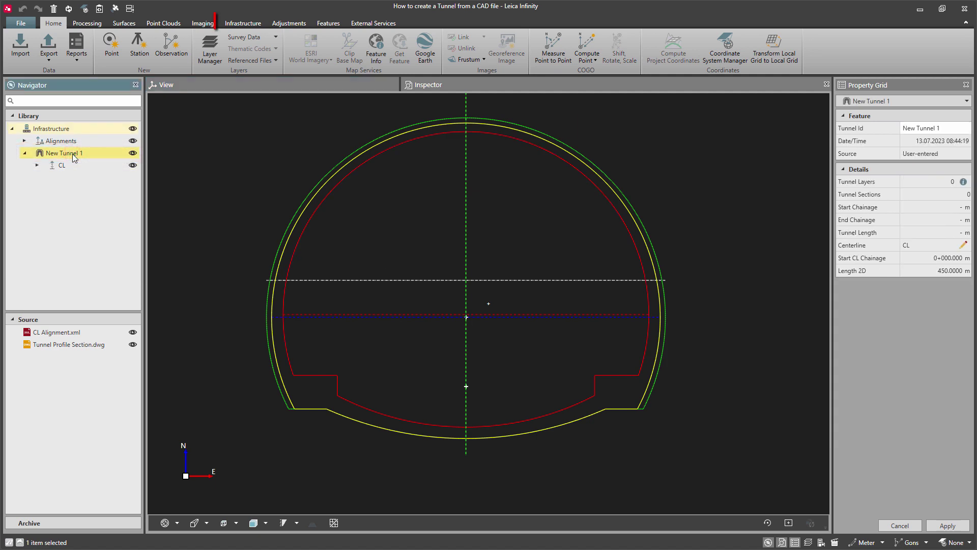
left_click(231, 23)
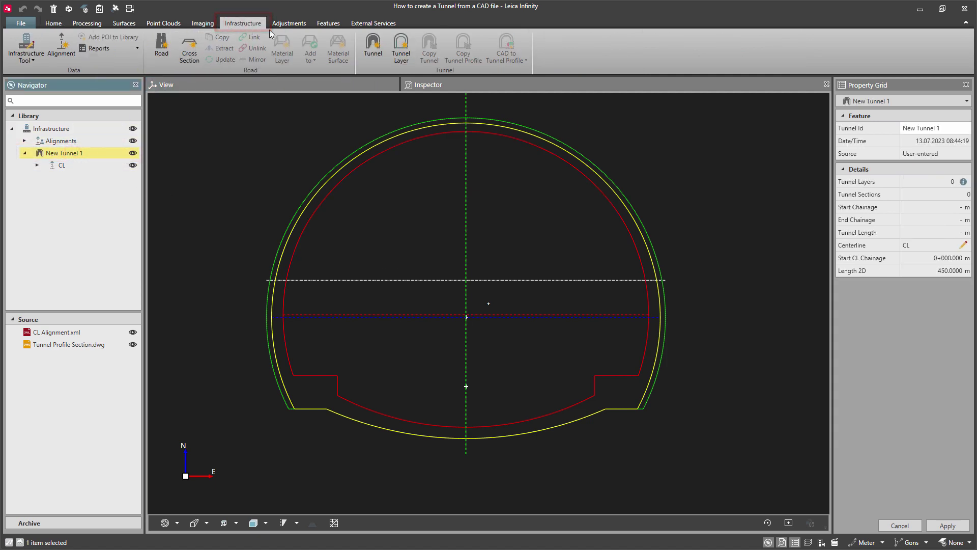
left_click(415, 64)
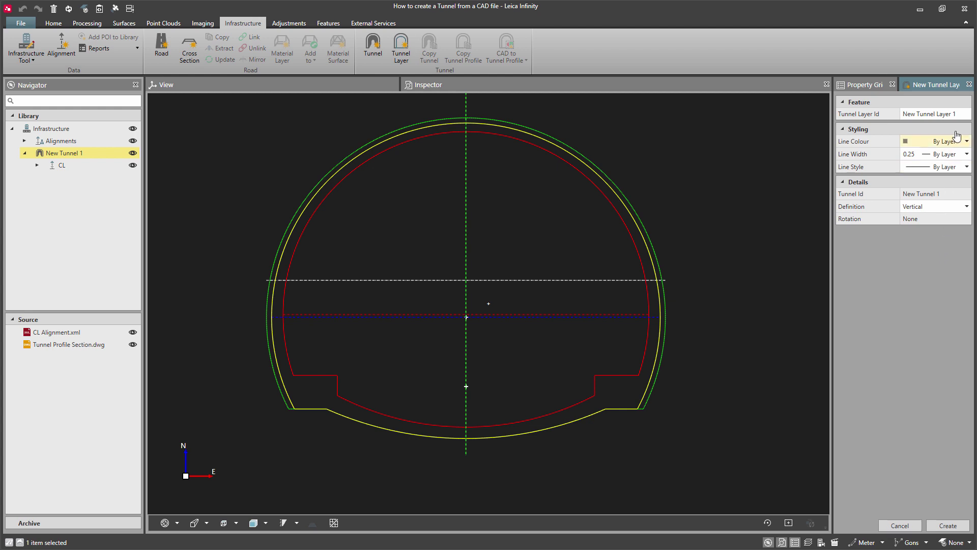
left_click(957, 112)
type("Inn")
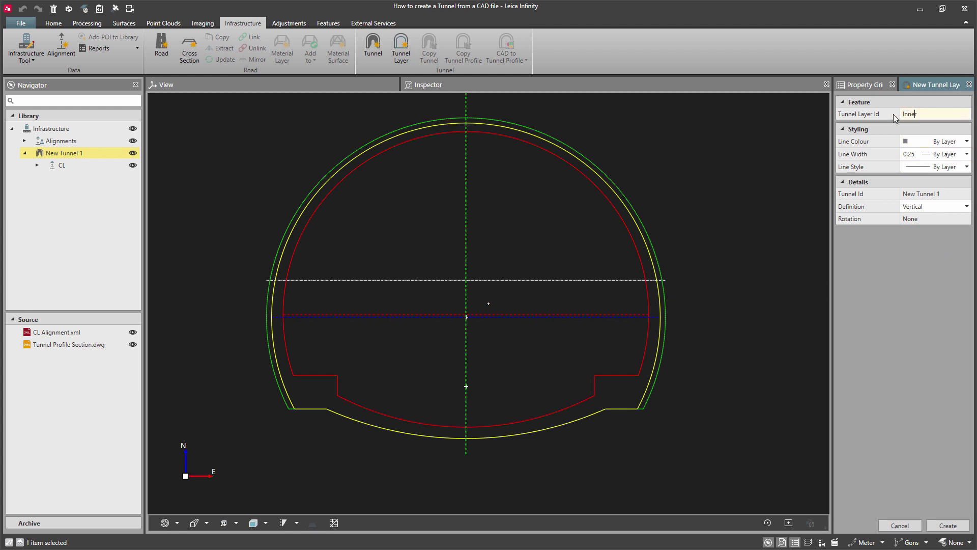
type("er")
left_click(932, 142)
left_click(932, 165)
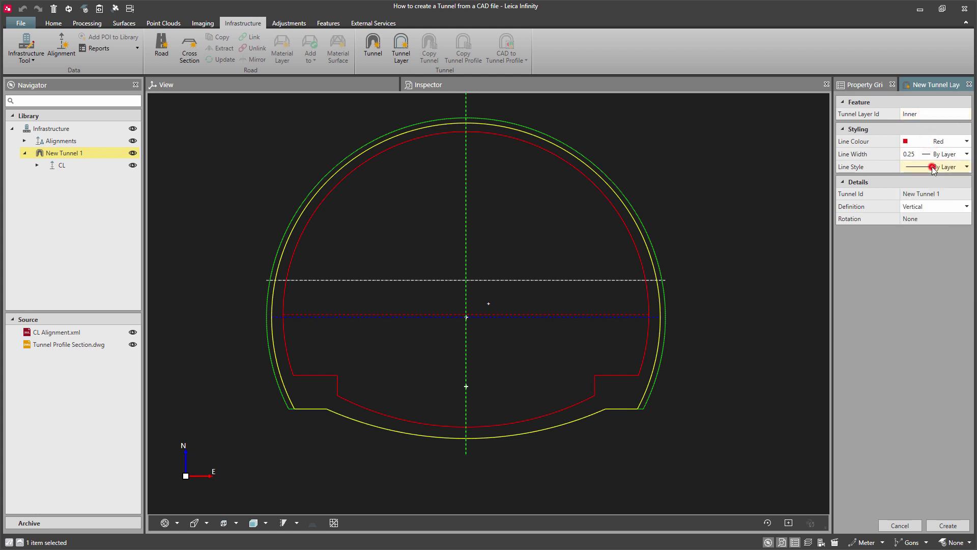
left_click(933, 168)
left_click(942, 214)
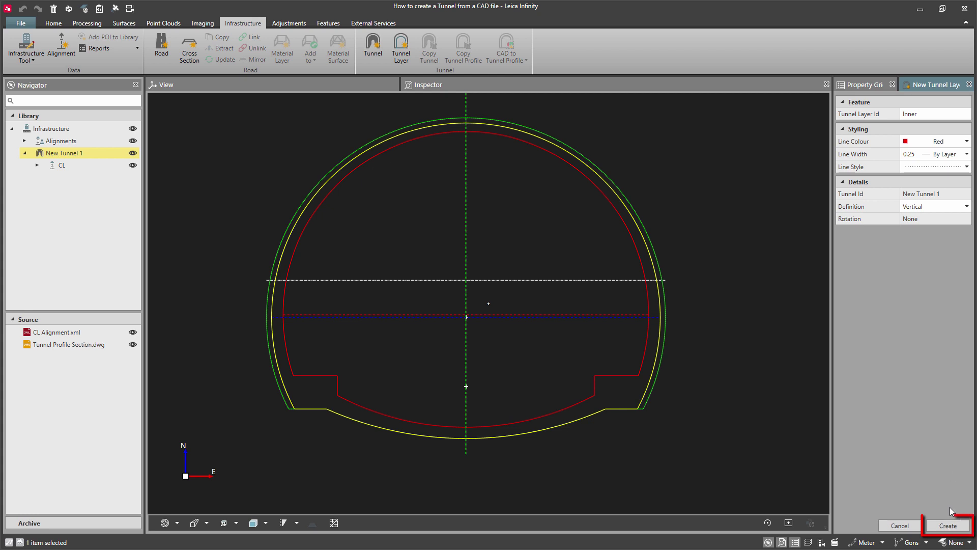
left_click(949, 525)
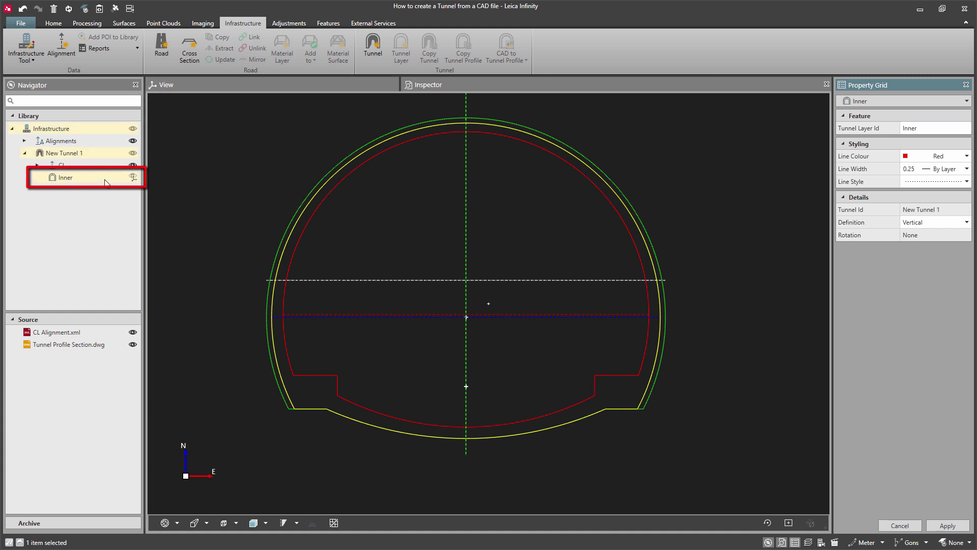
Step: Add another tunnel layer to New Tunnel 1 named Middle with yellow line colour
left_click(107, 153)
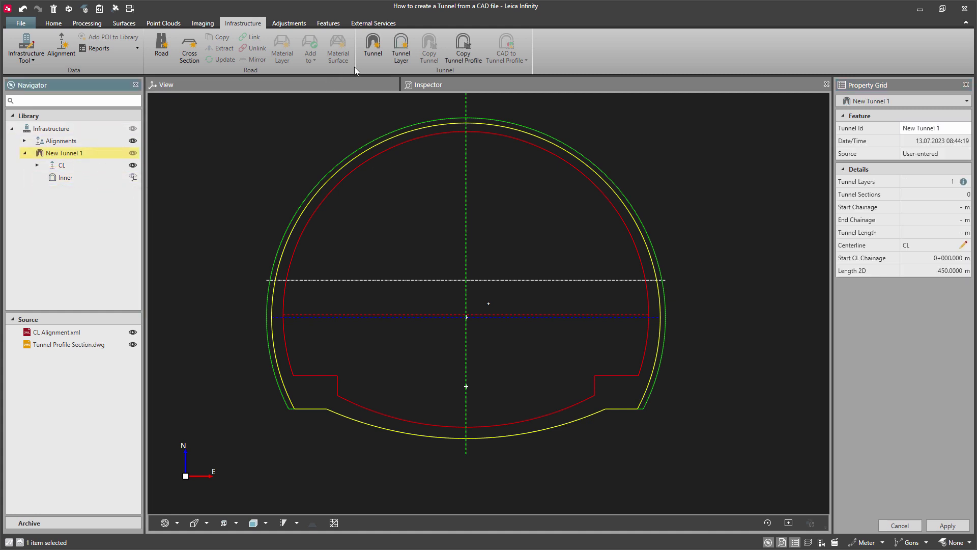
left_click(403, 56)
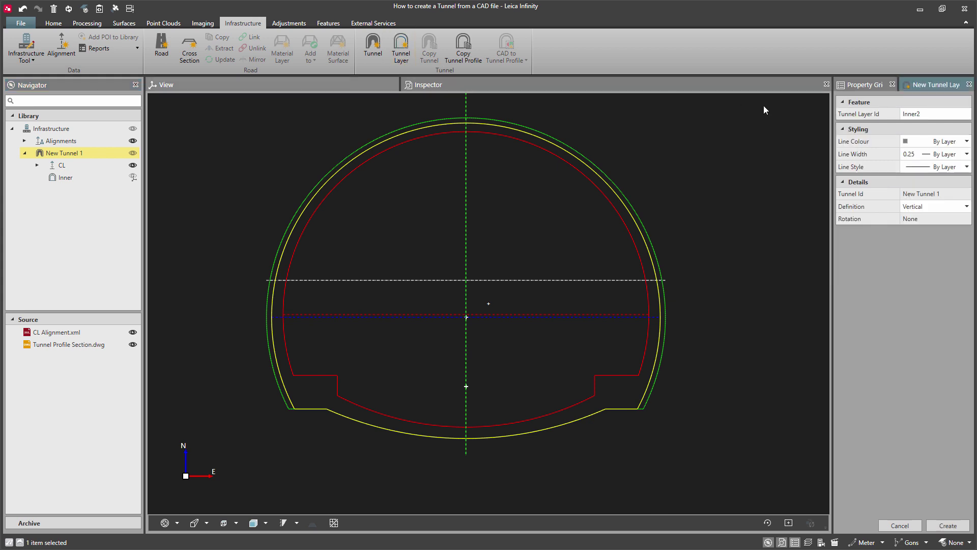
left_click(930, 115)
type("Middle")
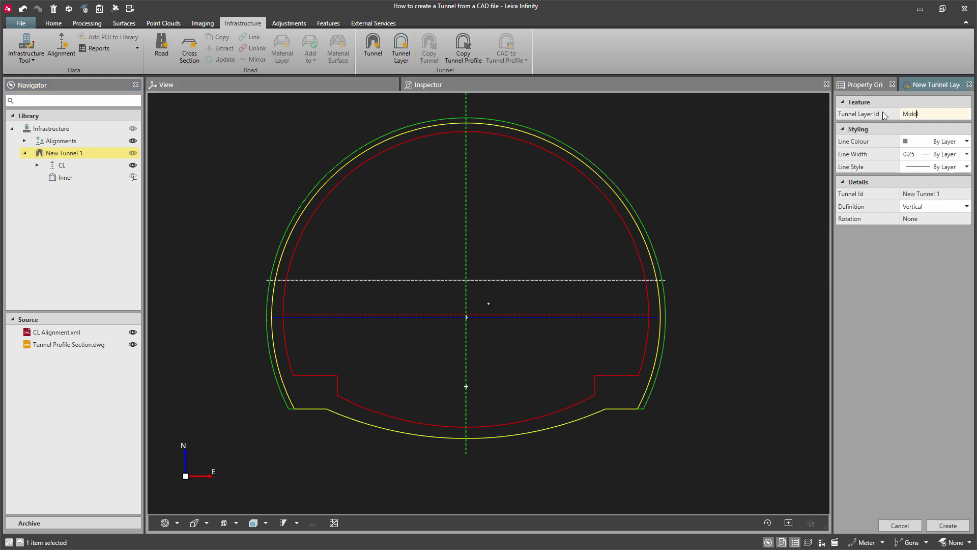
left_click(960, 141)
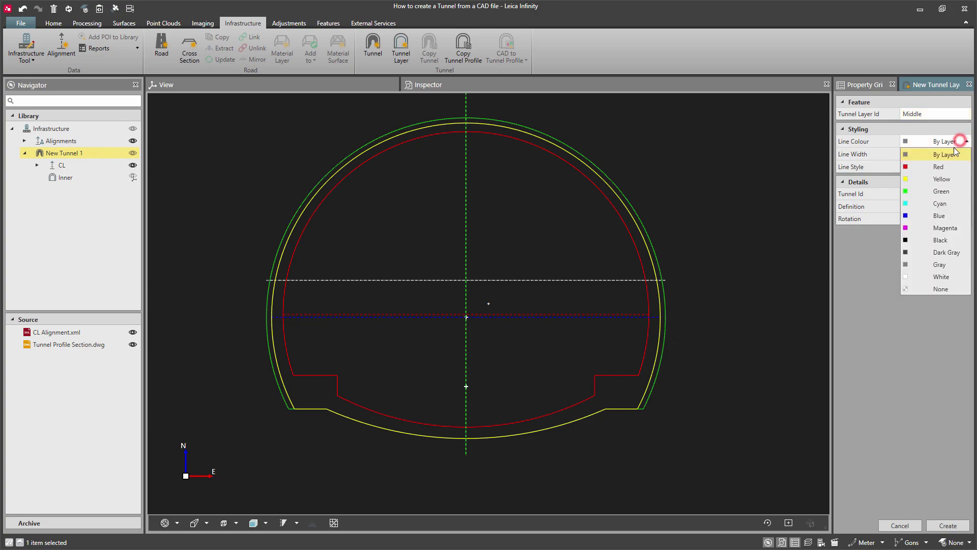
left_click(944, 179)
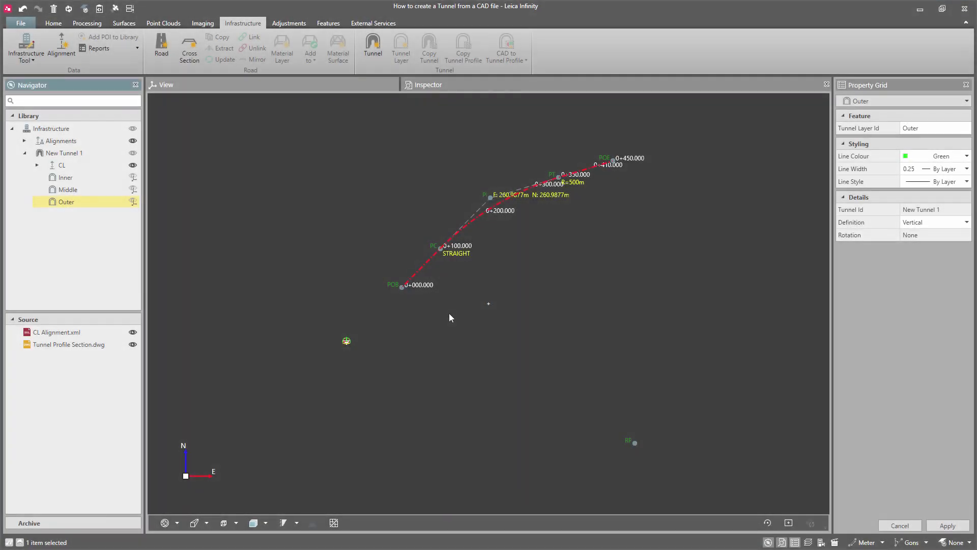
Step: Zoom the view and box-select every line of the tunnel profile drawing
scroll(340, 342, "up", 2)
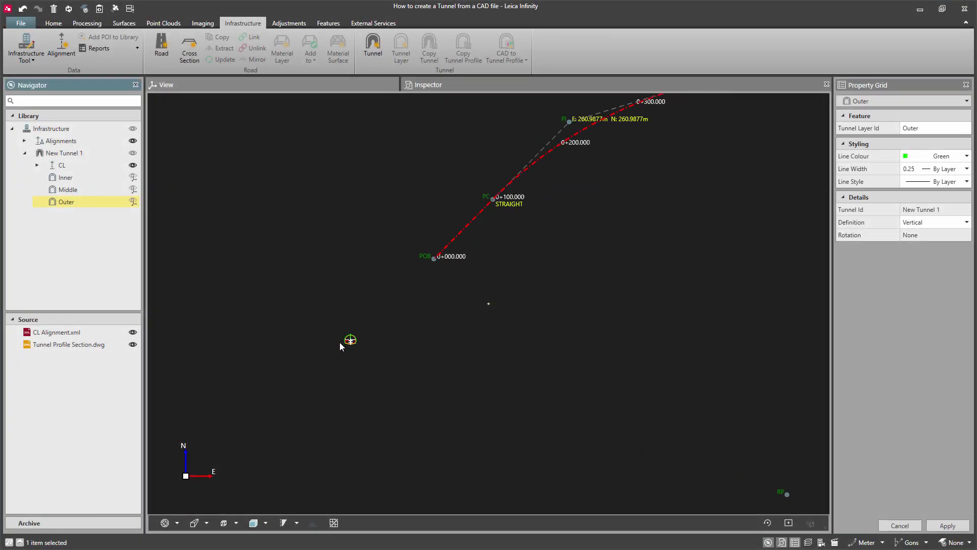
scroll(342, 343, "up", 3)
scroll(343, 344, "up", 3)
scroll(343, 344, "up", 3)
scroll(362, 334, "up", 2)
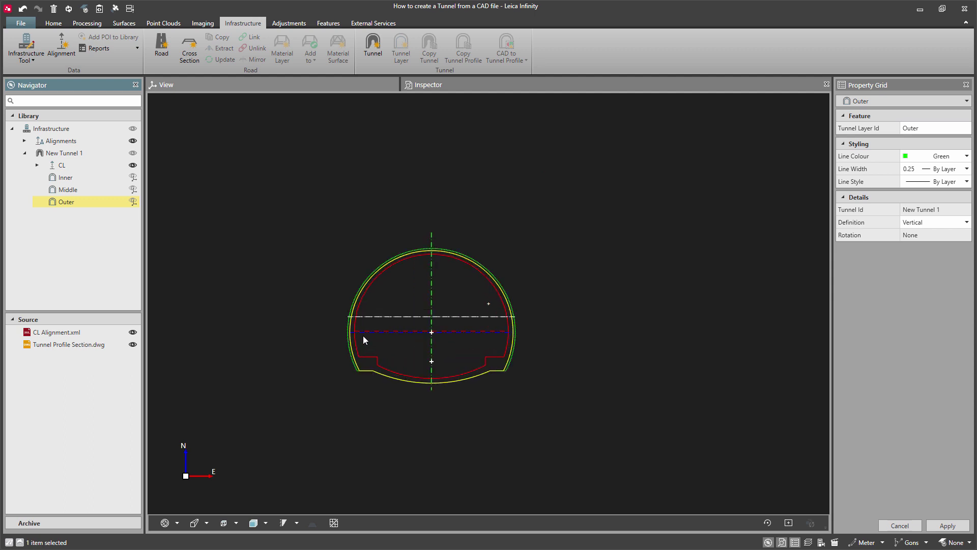
scroll(376, 341, "up", 2)
scroll(390, 348, "up", 2)
scroll(391, 350, "down", 1)
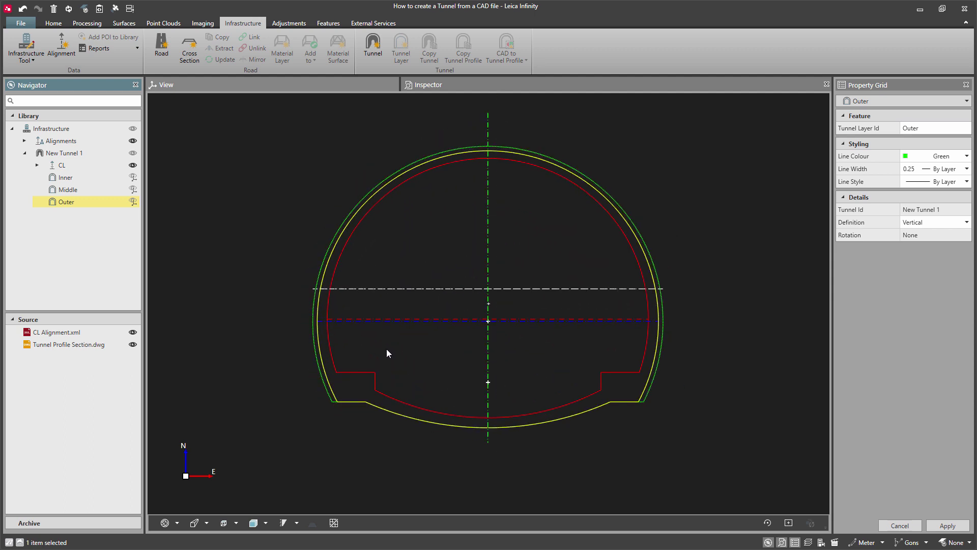
left_click_drag(264, 100, 712, 452, "shift")
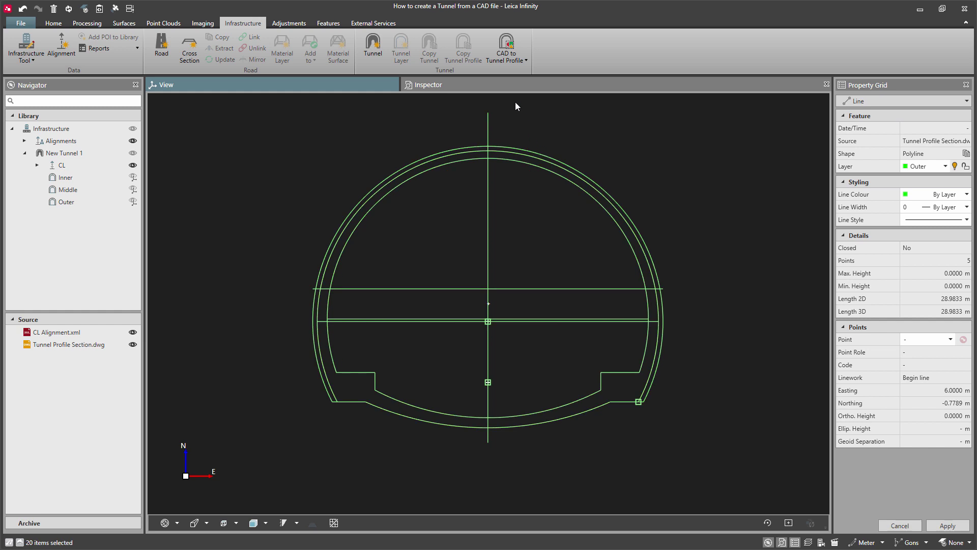
Step: Start a CAD to Tunnel Profile conversion for New Tunnel 1 and clear the drawing selection
left_click(506, 59)
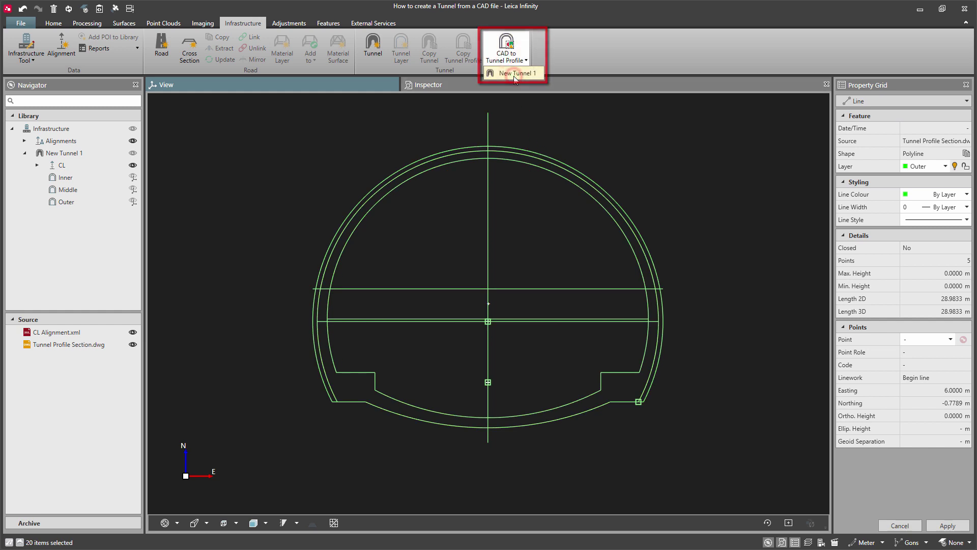
left_click(514, 76)
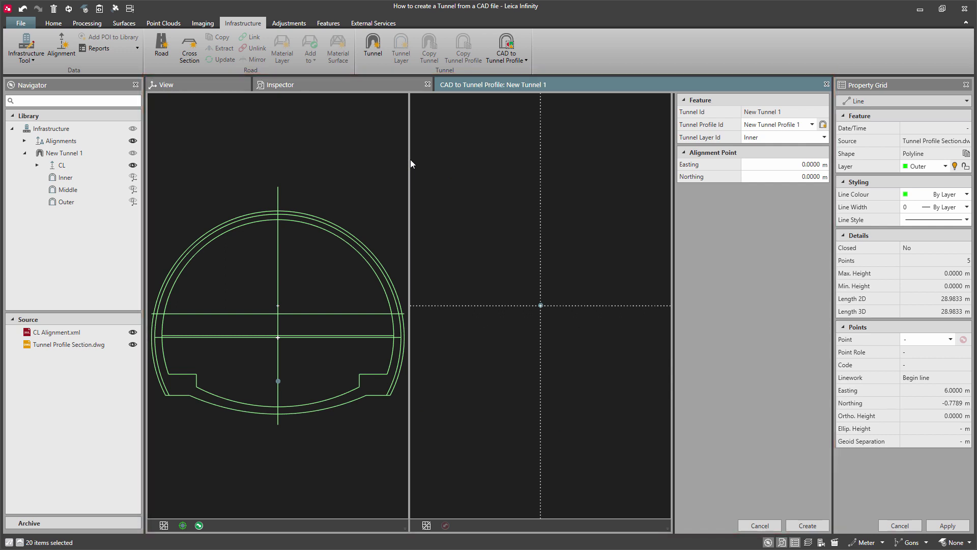
left_click(358, 199)
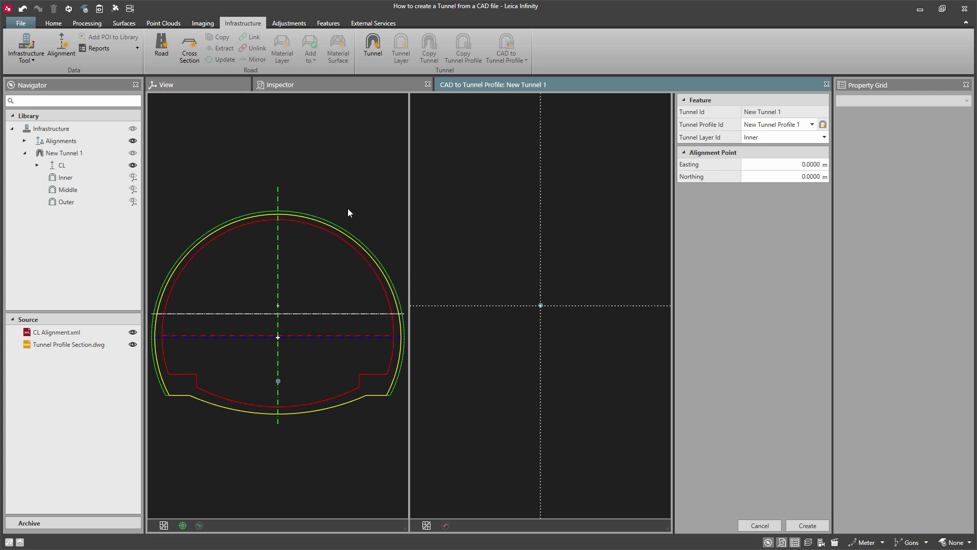
scroll(349, 212, "down", 1)
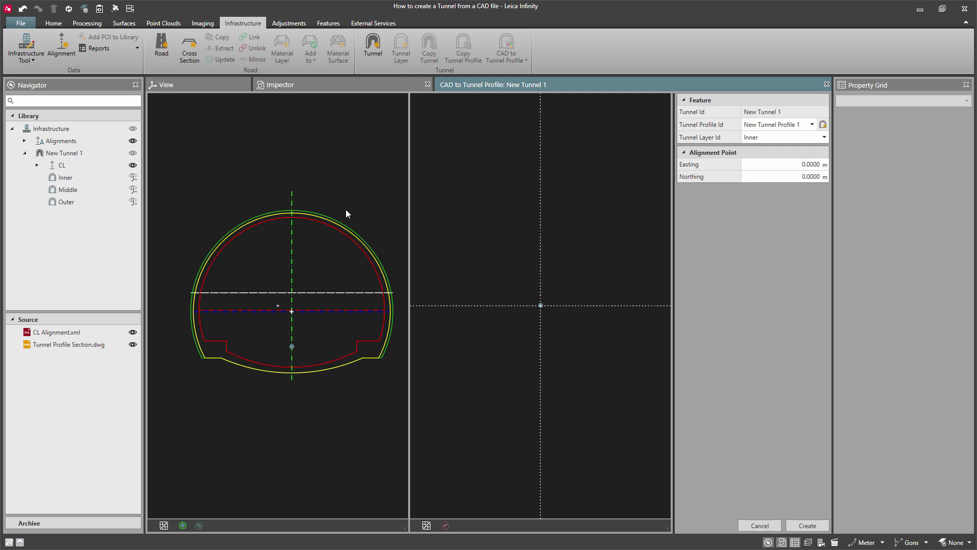
left_click(52, 23)
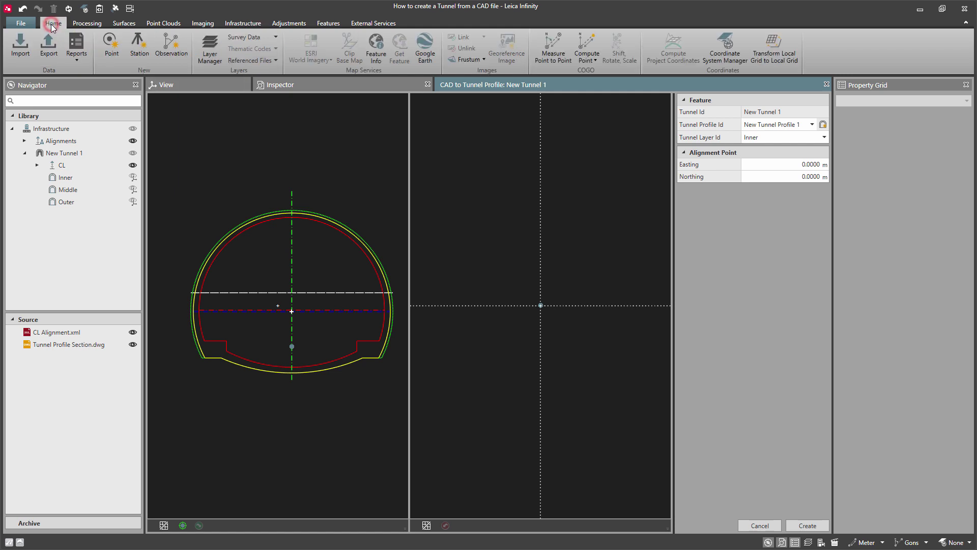
Step: Hide the Axes, Middle, Outer and Tunnel info reference layers, leaving only the red Inner outline
left_click(205, 57)
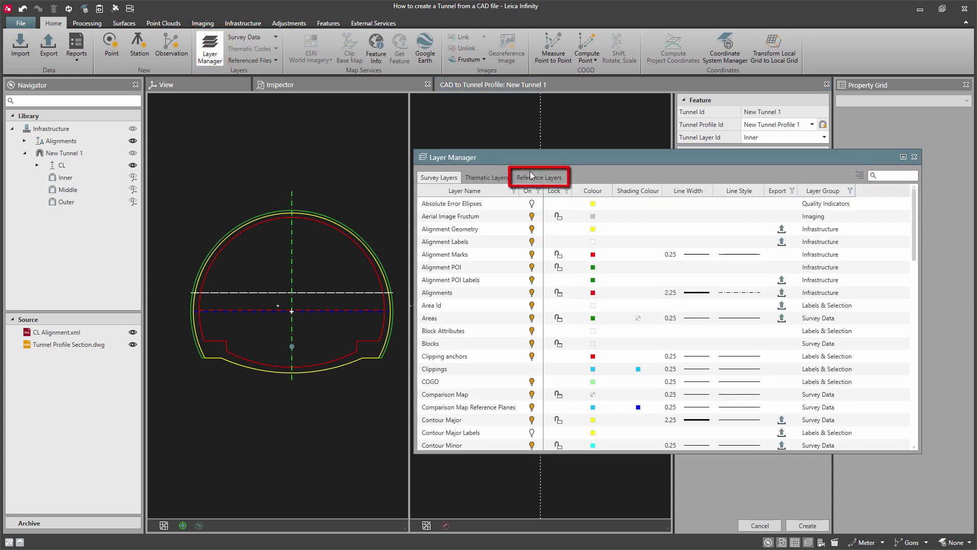
left_click(538, 177)
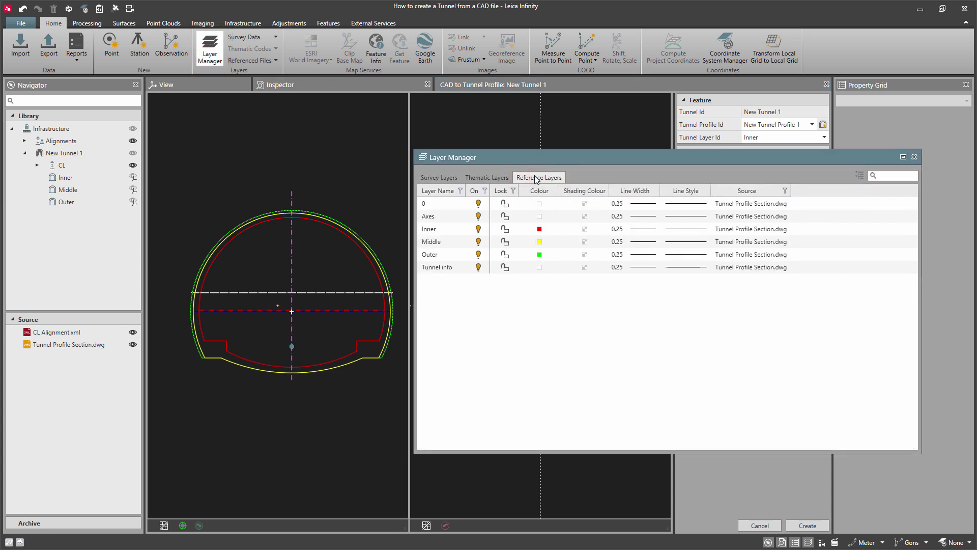
left_click(478, 216)
left_click(479, 254)
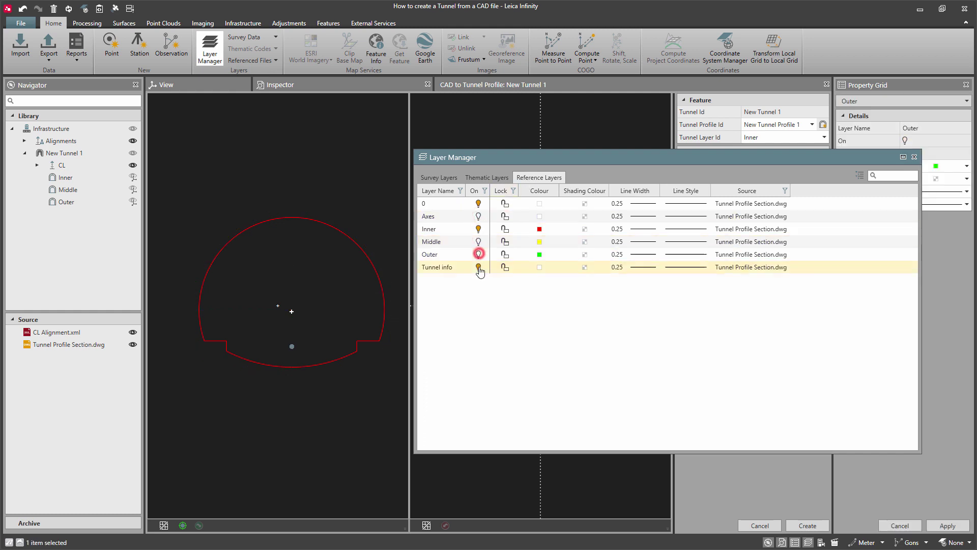
left_click(914, 157)
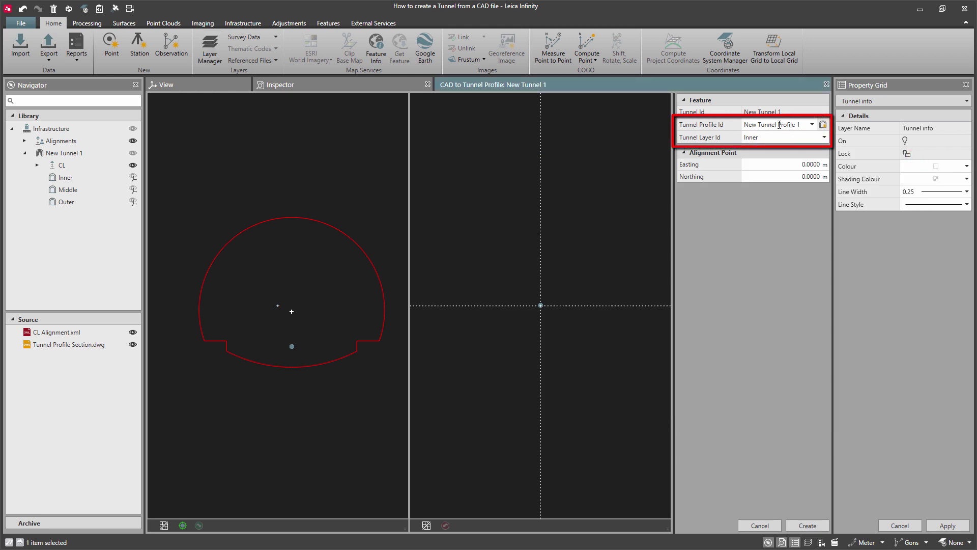
Step: Trim the profile id to Profile 1 and assign it to the Inner tunnel layer
left_click_drag(779, 125, 736, 131)
key("Delete")
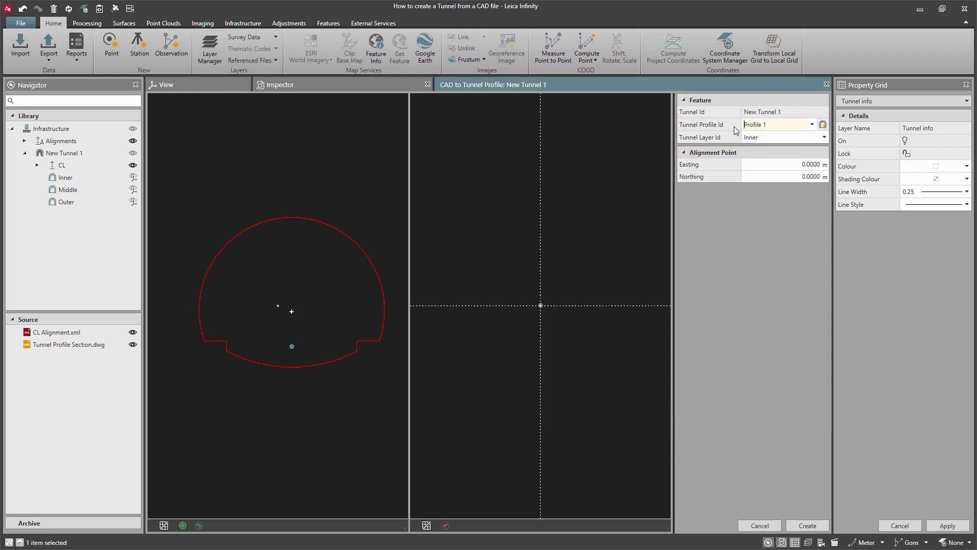
left_click(766, 138)
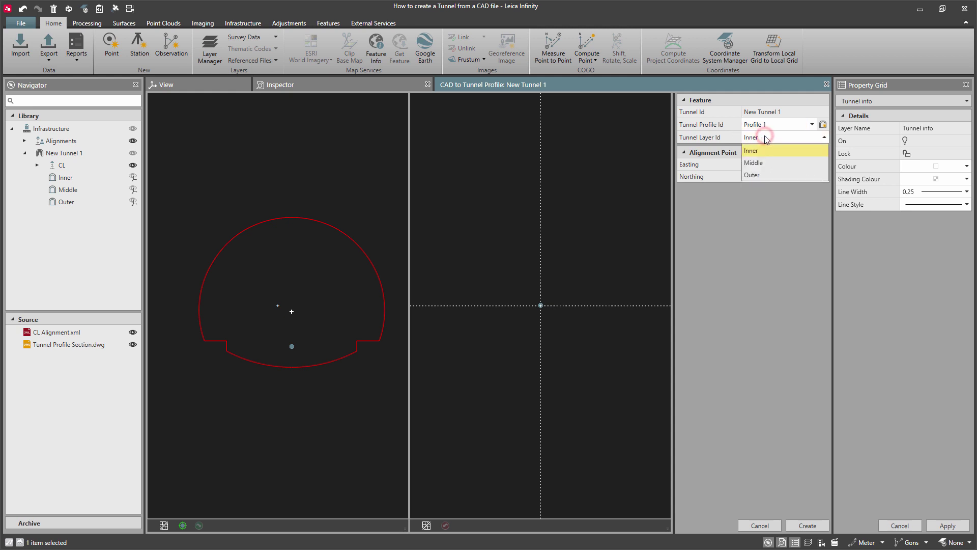
left_click(765, 151)
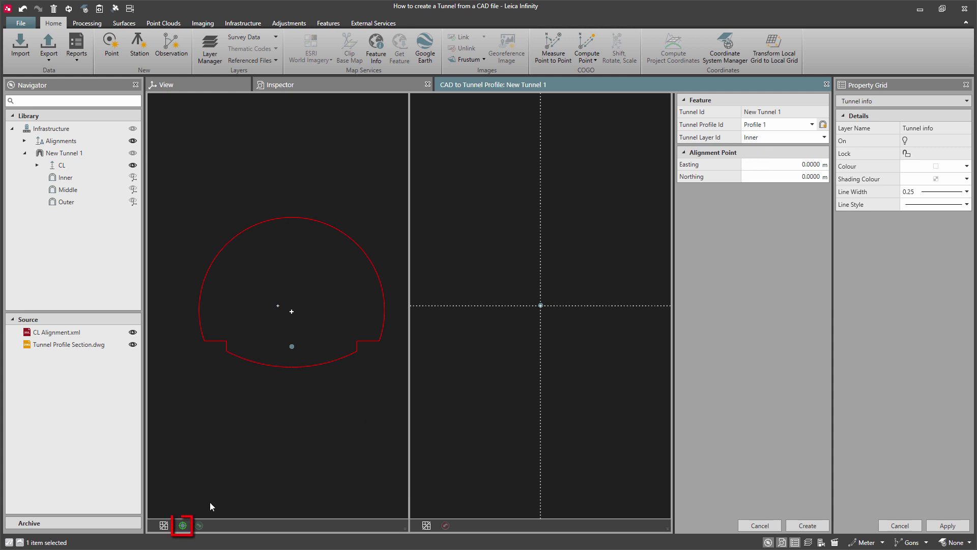
Step: Pick the profile corner as alignment point with Easting 0 and Northing 0
left_click(183, 526)
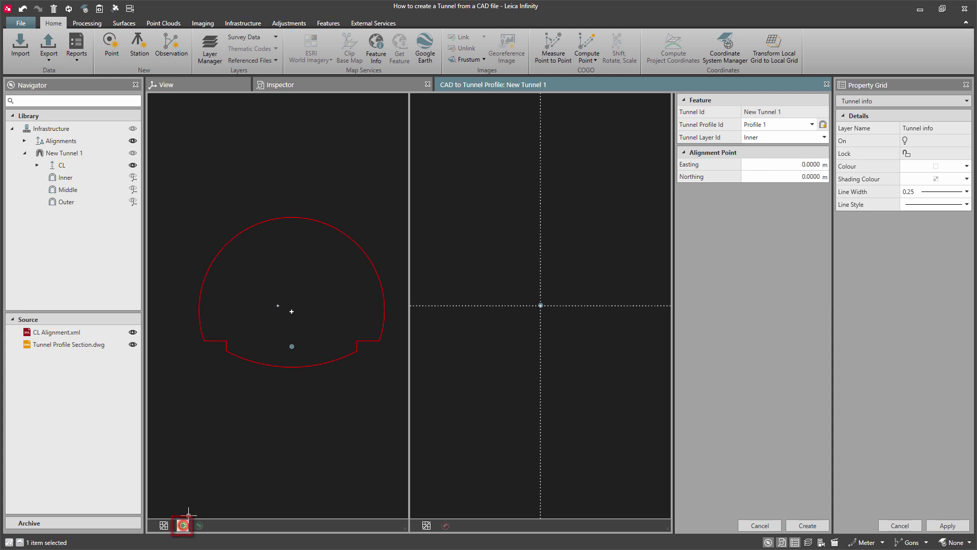
left_click(357, 341)
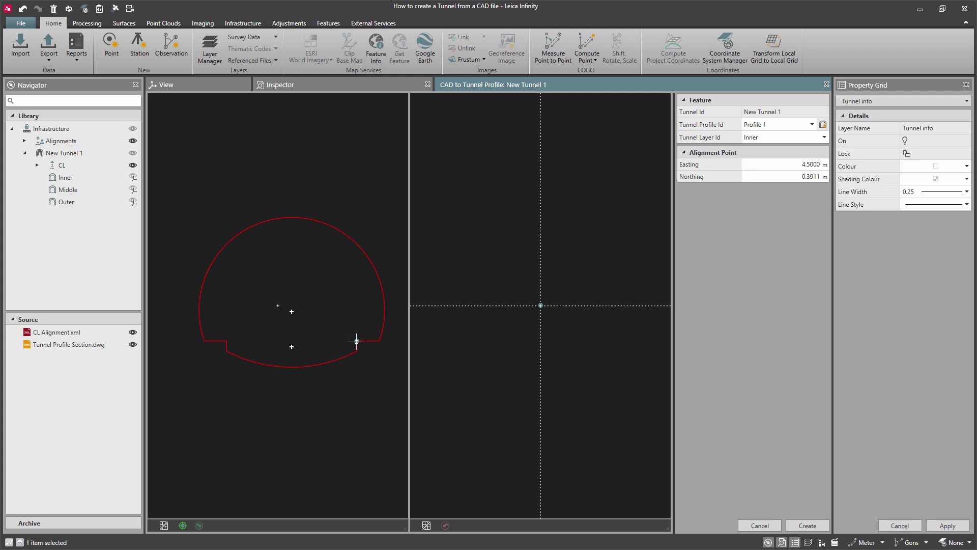
left_click(801, 164)
type("0")
left_click(798, 176)
type("0")
left_click(780, 212)
Step: Box-select the inner outline and load it into the profile preview
mouse_move(177, 187)
left_mouse_down("shift")
mouse_move(231, 257)
mouse_move(392, 381)
left_mouse_up("shift")
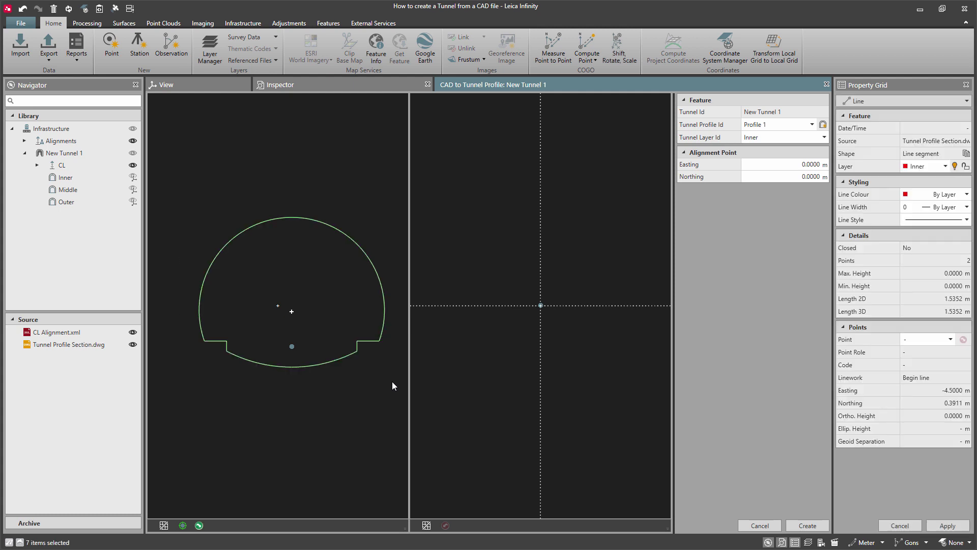
left_click(199, 526)
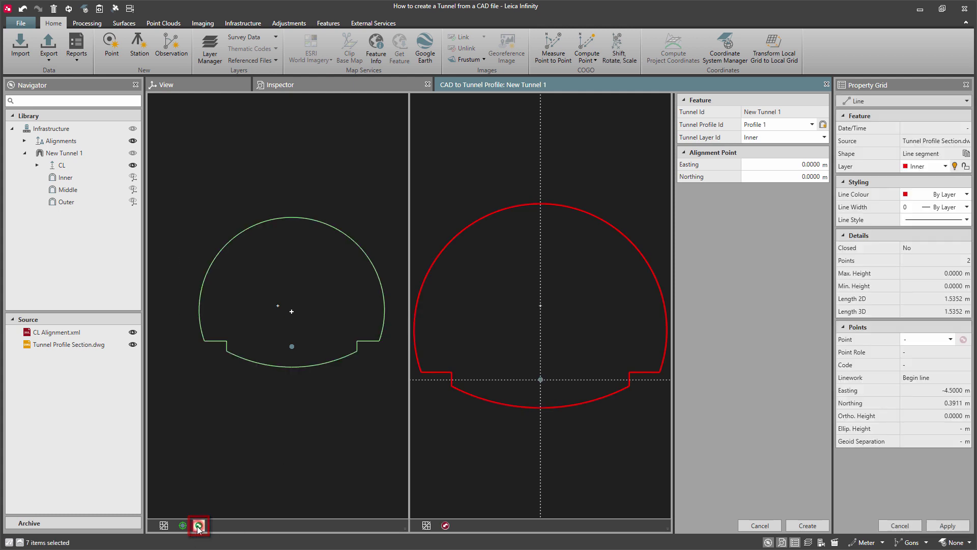
scroll(496, 331, "down", 1)
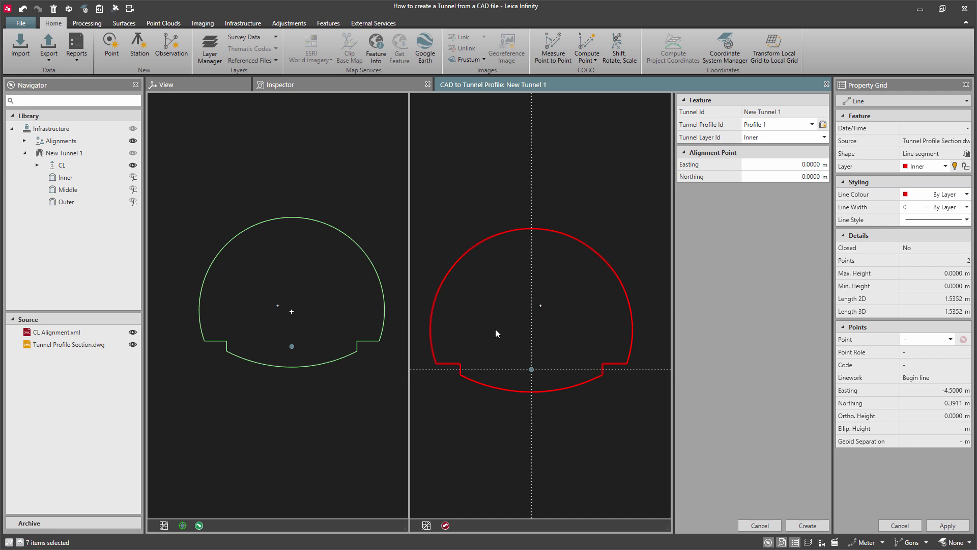
Step: Switch the drawing's visible reference layer from Inner to Middle
left_click(210, 48)
left_click(478, 228)
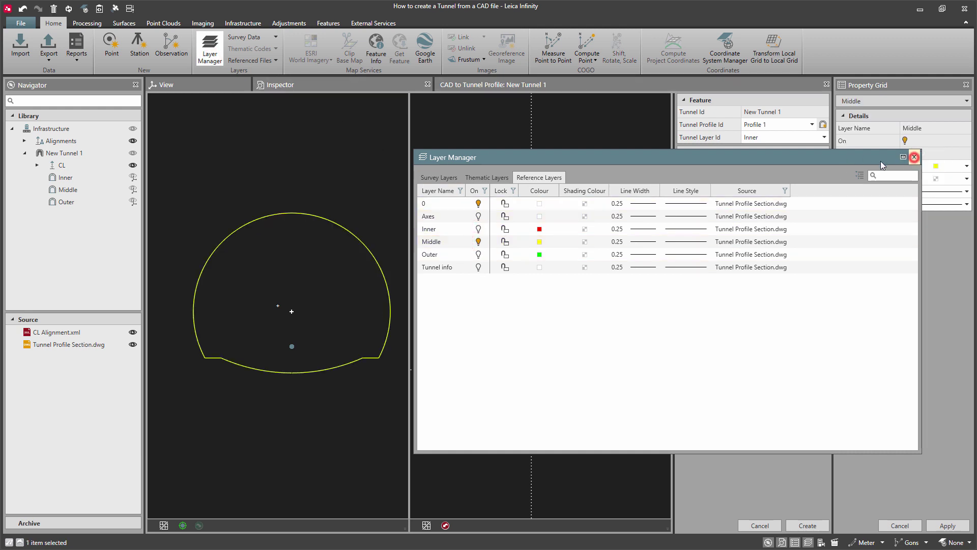
left_click(914, 157)
Step: Add the Middle outline as the Middle tunnel layer and create Profile 1
left_click_drag(167, 192, 396, 381)
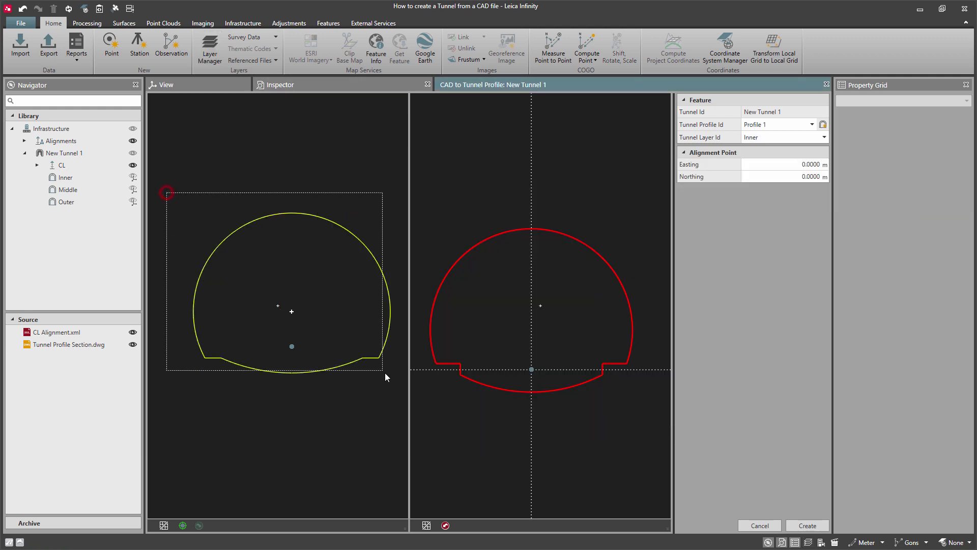
left_click(799, 138)
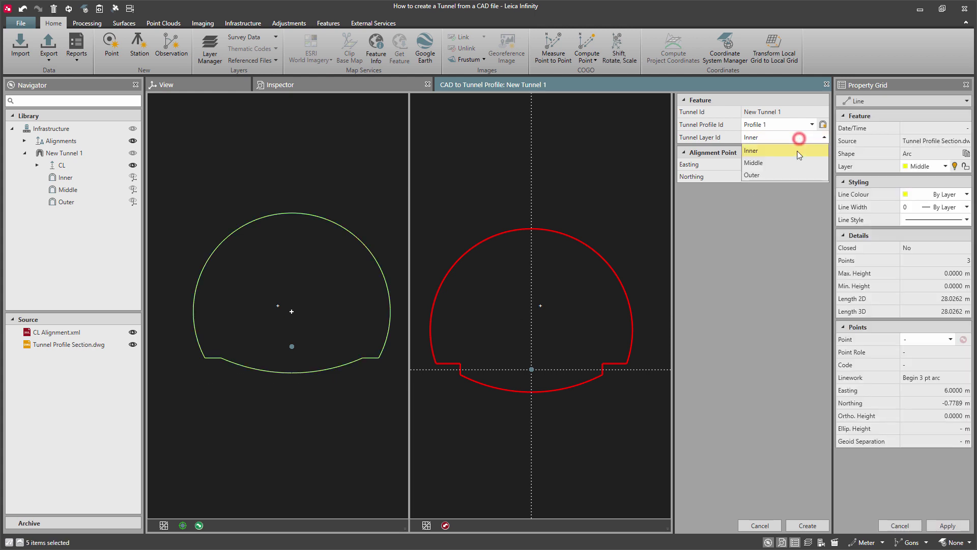
left_click(796, 162)
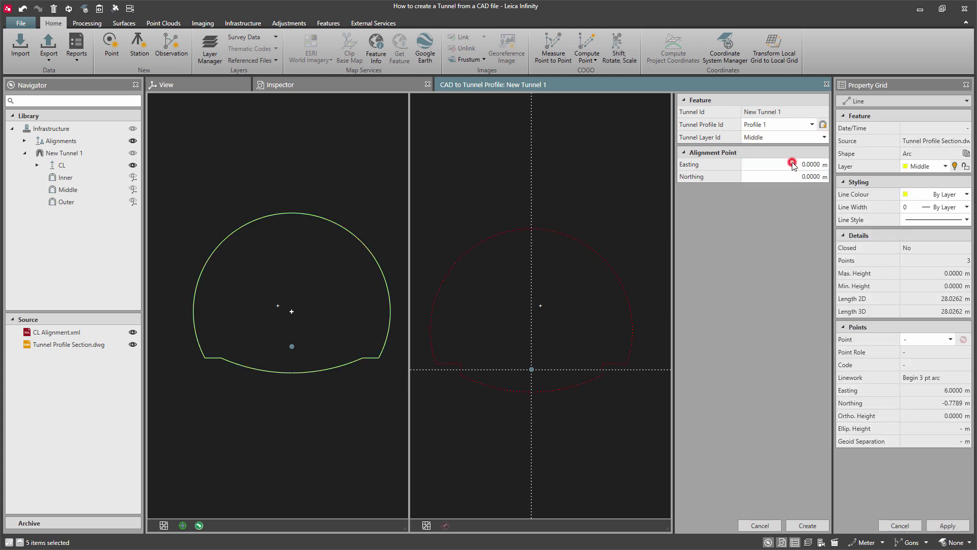
left_click(199, 525)
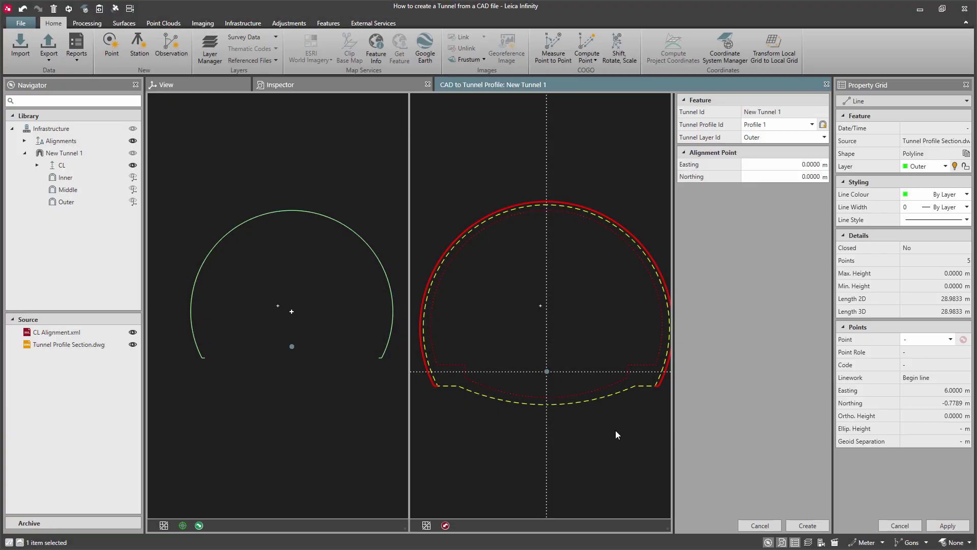
left_click(818, 528)
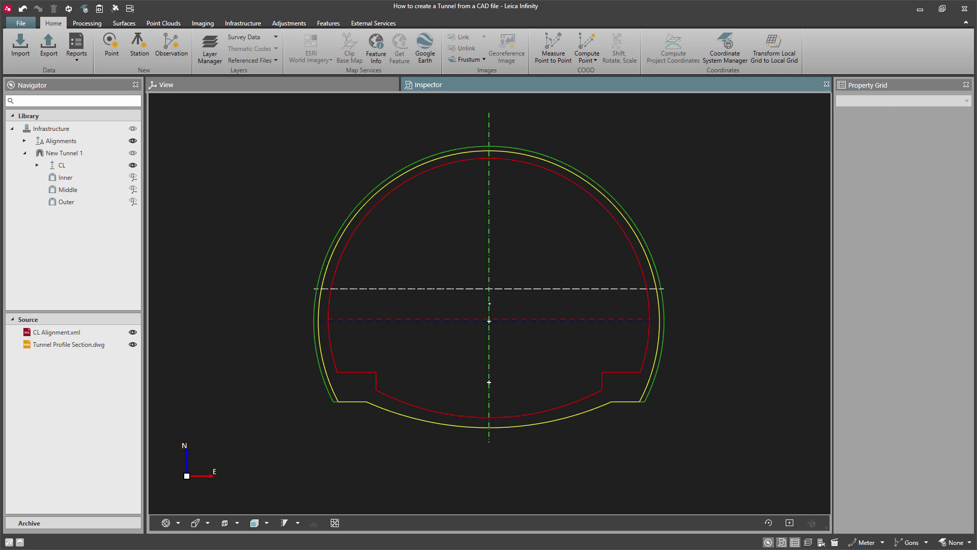
Step: Open New Tunnel 1 from the Infrastructure Tunnels list for editing
left_click(242, 22)
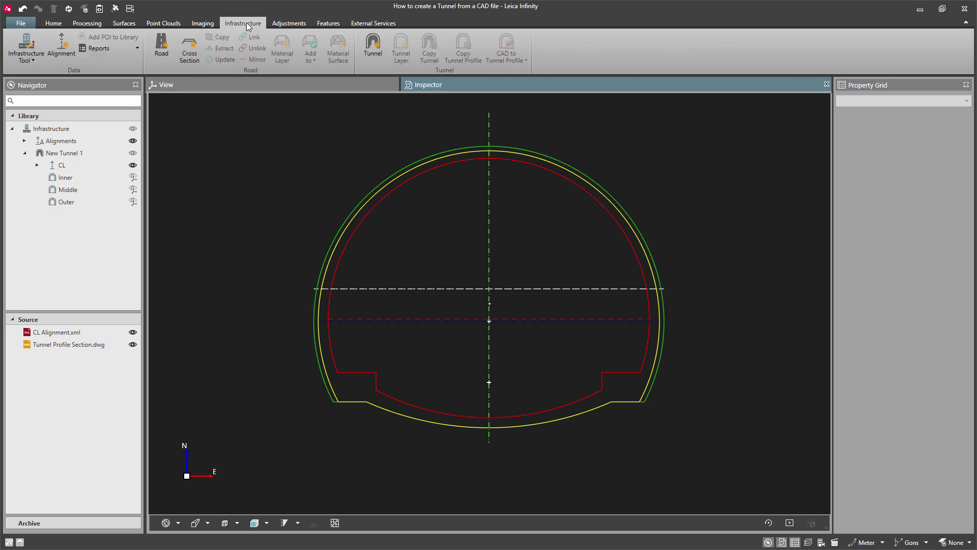
left_click(33, 61)
mouse_move(32, 87)
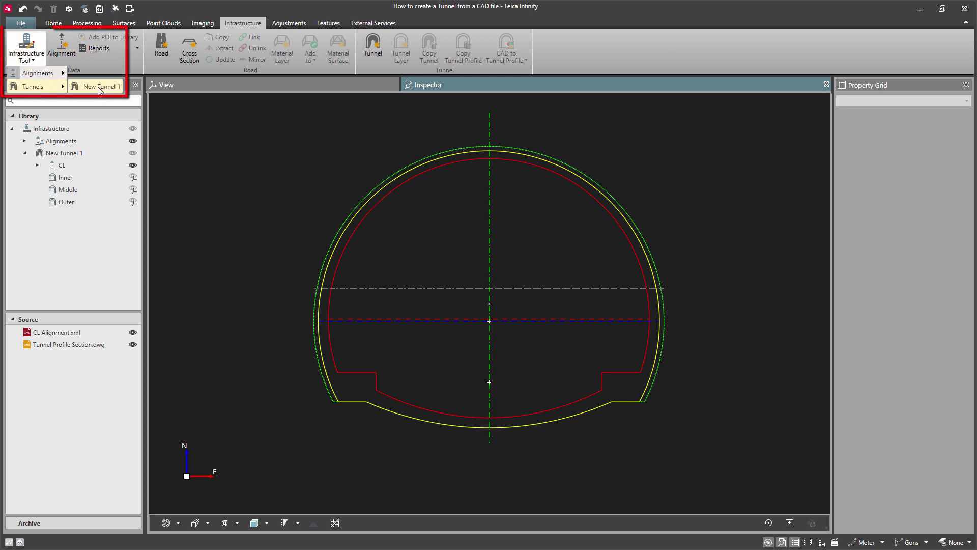
left_click(100, 87)
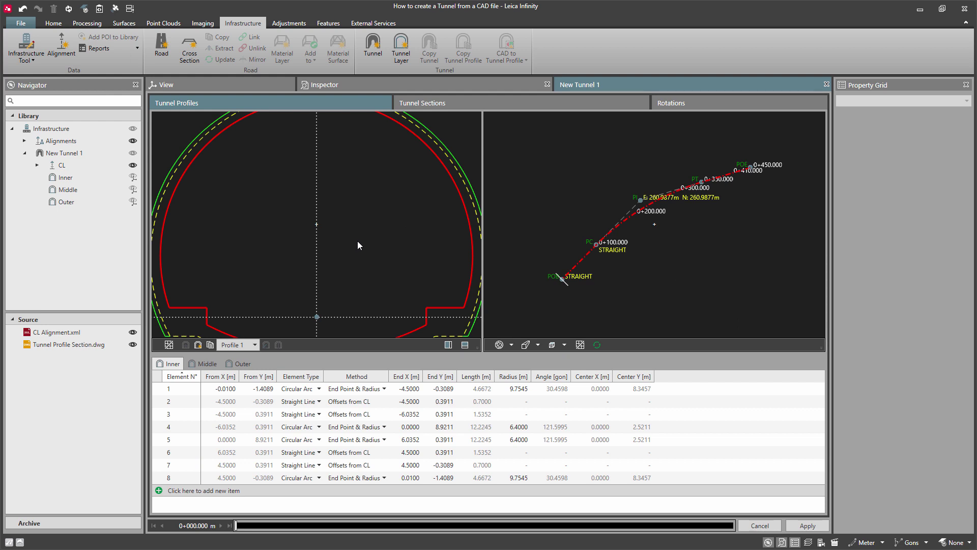
Step: Review the Middle and Outer profile elements, then show the empty Tunnel Sections page
scroll(357, 245, "down", 3)
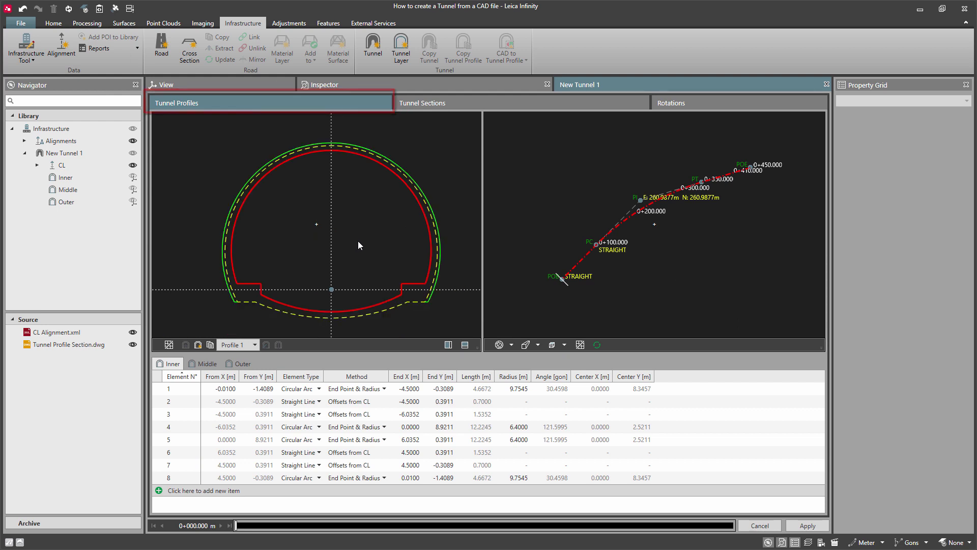
left_click(208, 364)
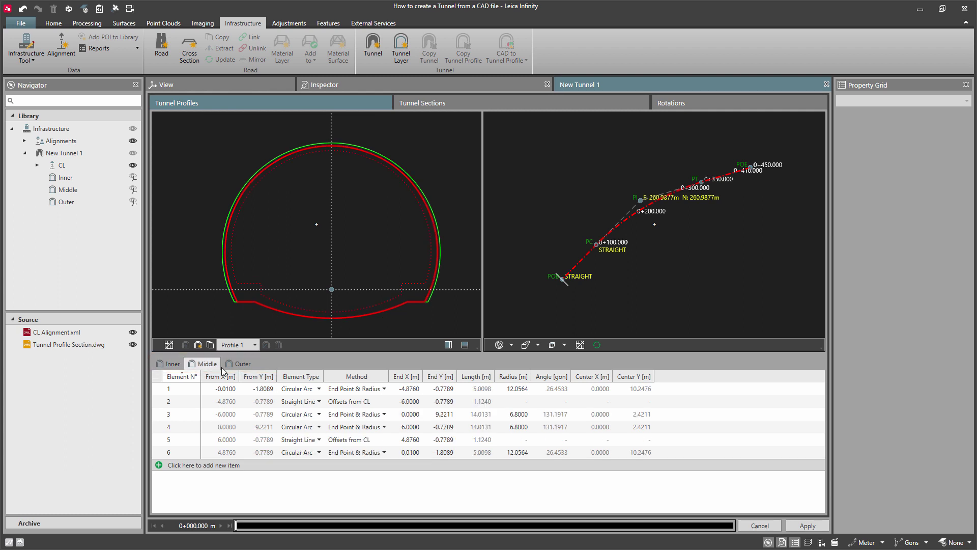
left_click(244, 364)
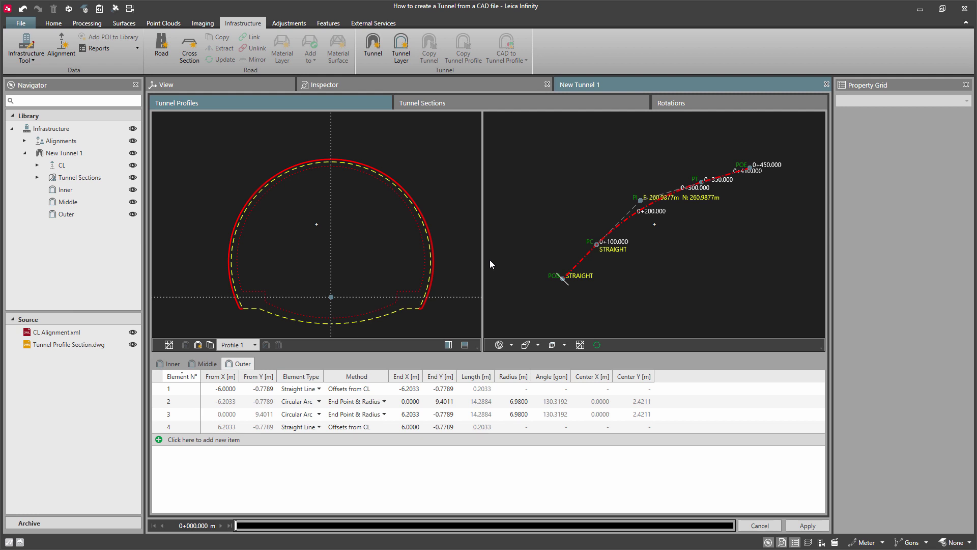
left_click(445, 103)
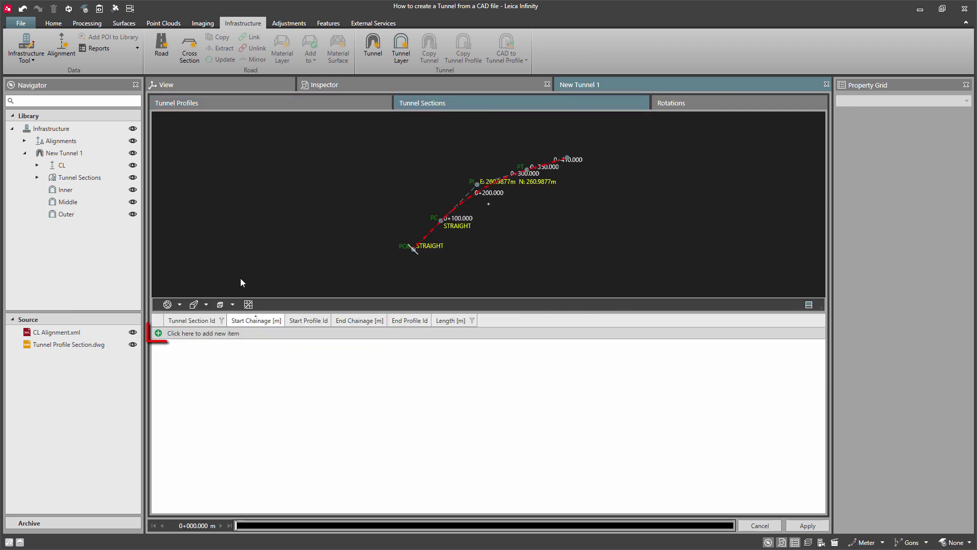
Step: Add a new tunnel section and rename it Section 1
left_click(158, 333)
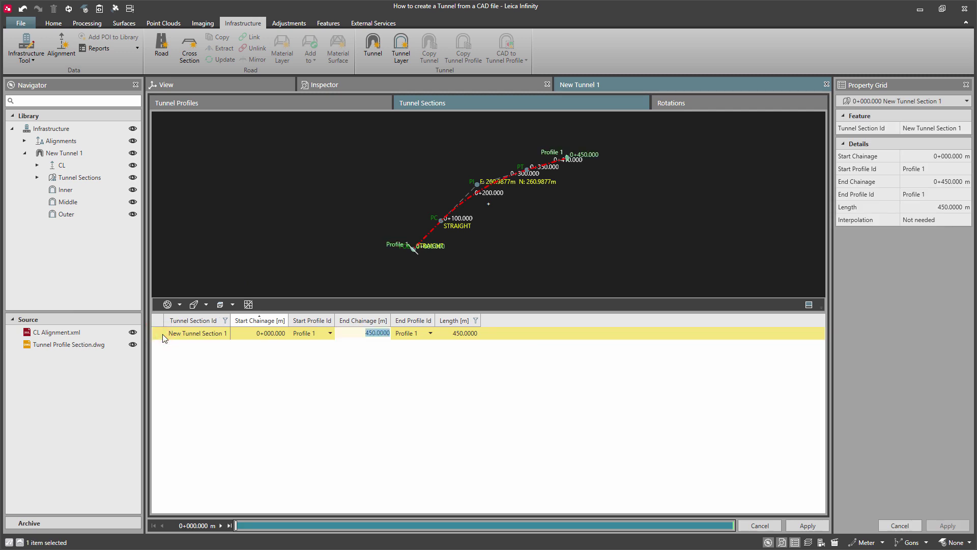
left_click(219, 334)
left_click_drag(195, 333, 158, 331)
key("BackSpace")
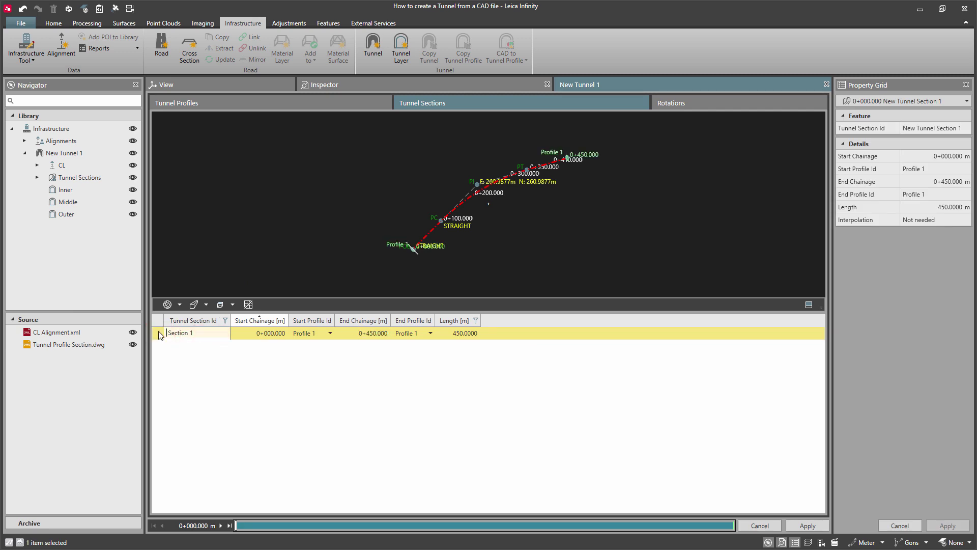
Step: Set Section 1 to run from chainage 50 to 400, 350 m long
left_click(268, 337)
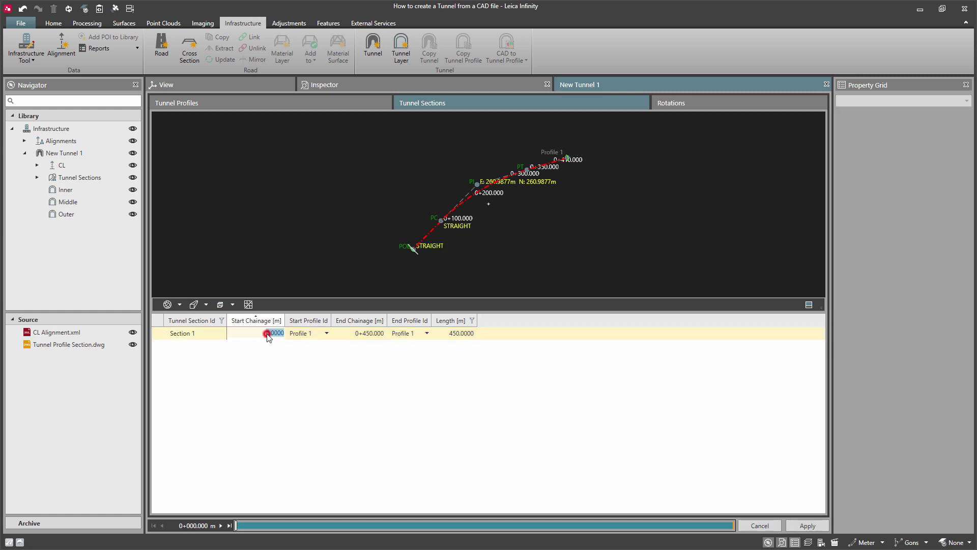
type("50")
left_click(363, 334)
type("400")
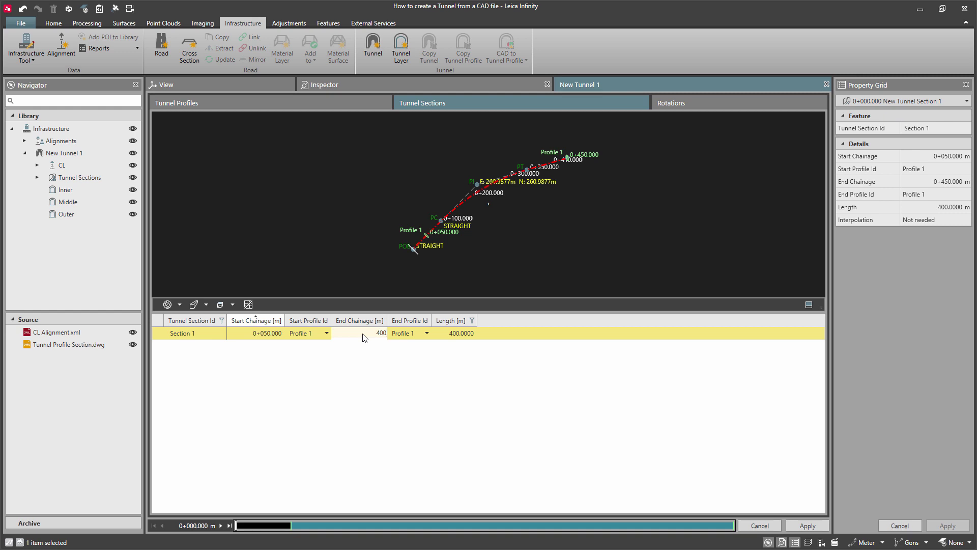
left_click(391, 368)
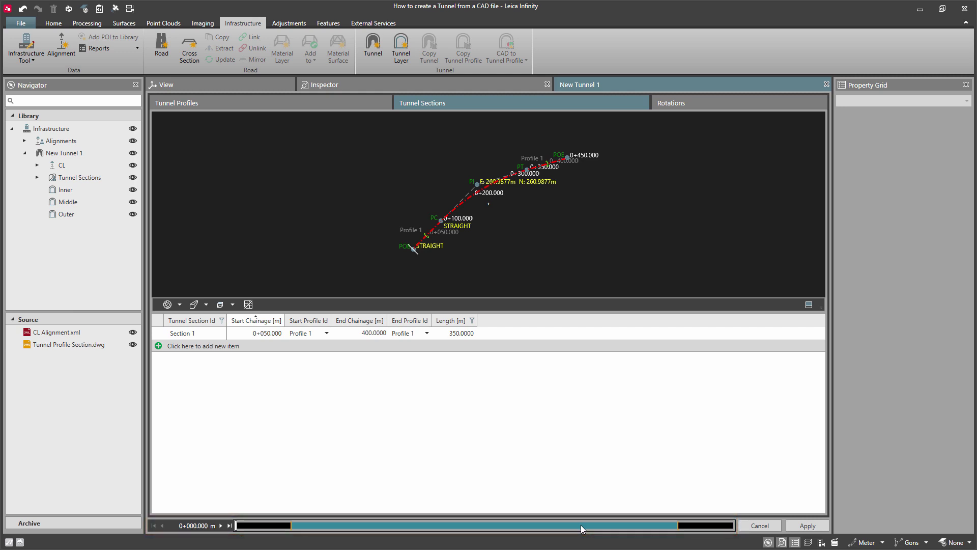
left_click(803, 528)
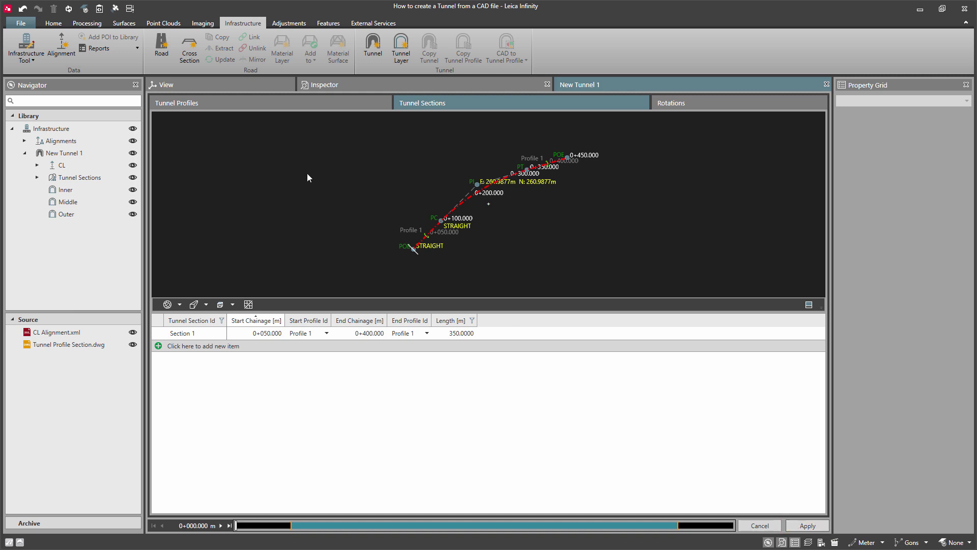
Step: Orbit and zoom the 3D project view to inspect Profile 1 at chainage 0+050
left_click(209, 81)
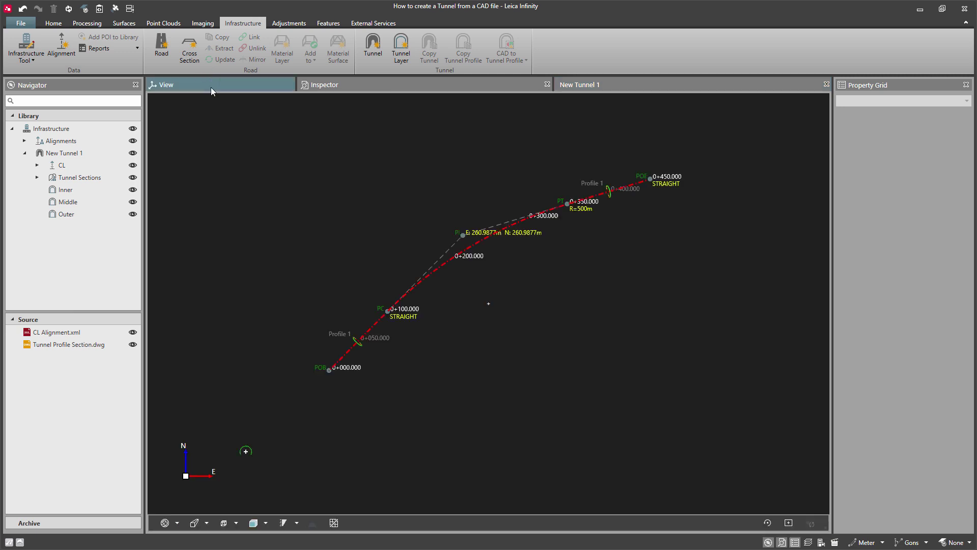
middle_click_drag(362, 346, 380, 307)
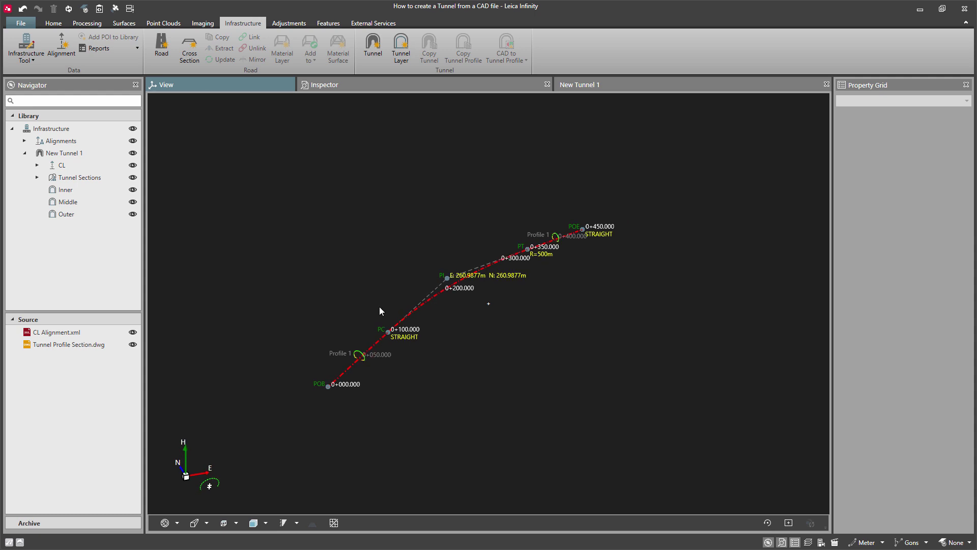
mouse_move(370, 367)
middle_mouse_down()
mouse_move(388, 314)
mouse_move(359, 368)
middle_mouse_up()
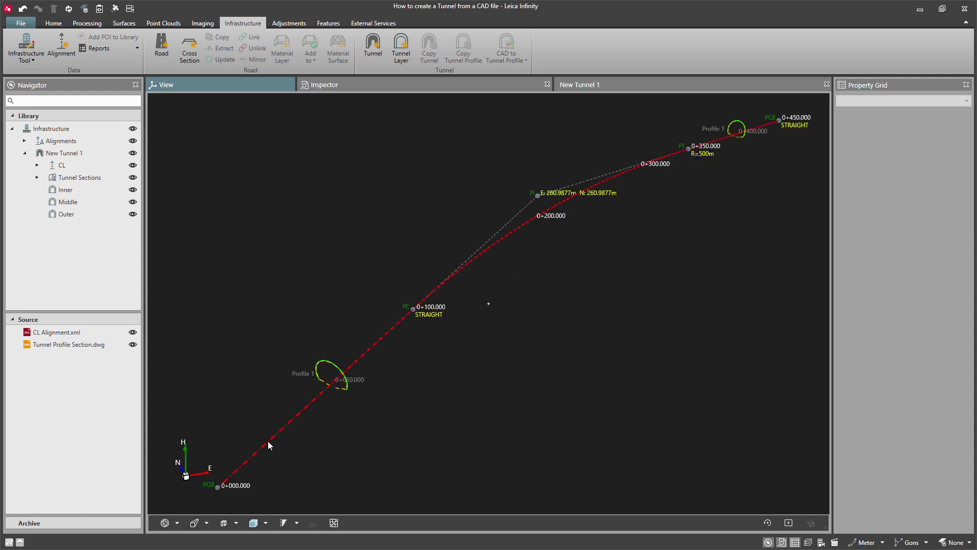
scroll(317, 395, "up", 2)
scroll(349, 383, "up", 2)
scroll(354, 403, "up", 2)
scroll(355, 391, "up", 2)
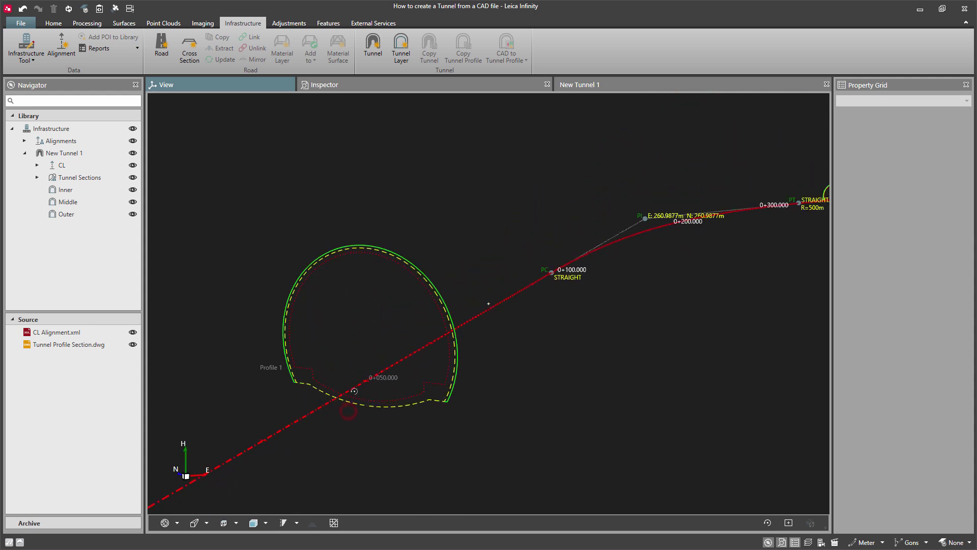
middle_click_drag(355, 391, 361, 391)
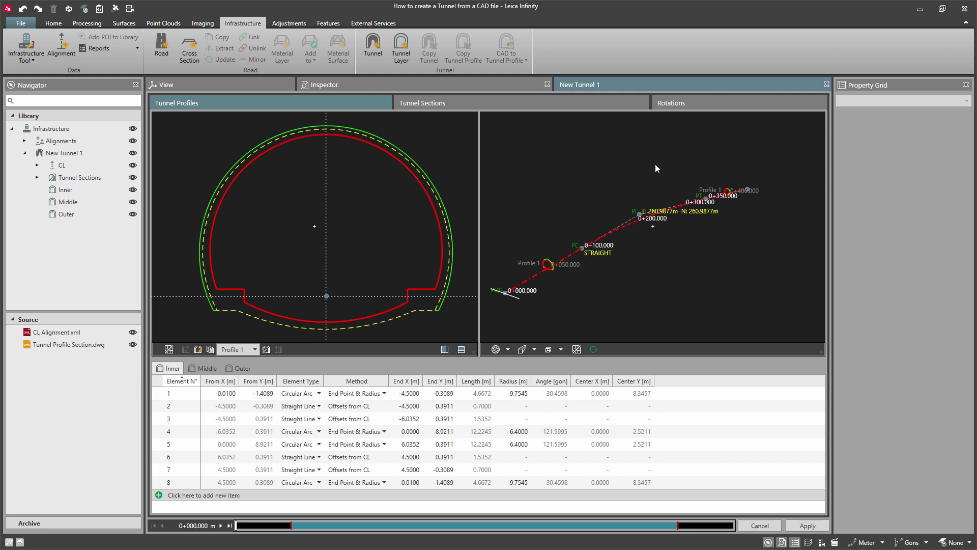
Step: Add a rotation table named Rotation 1 with its first row at chainage 50, 0%
left_click(704, 105)
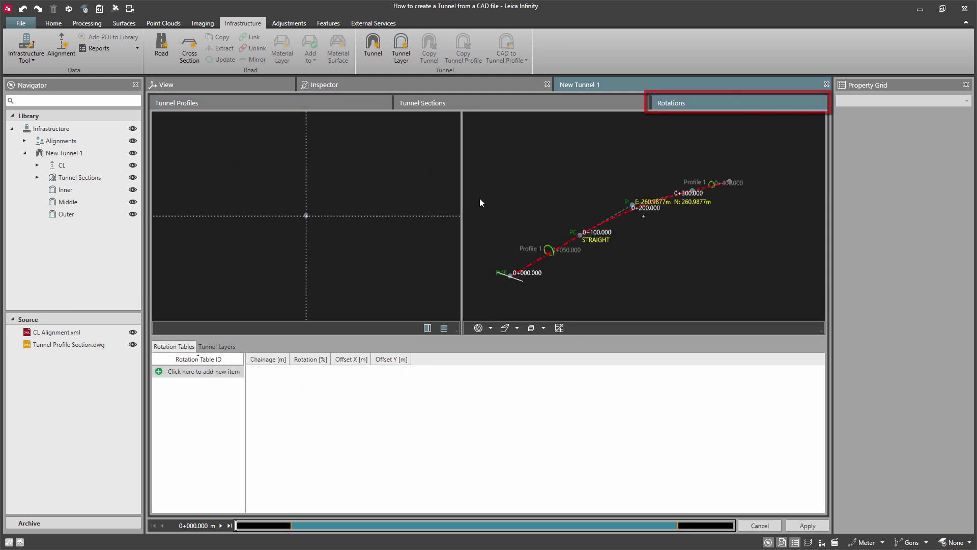
left_click(158, 372)
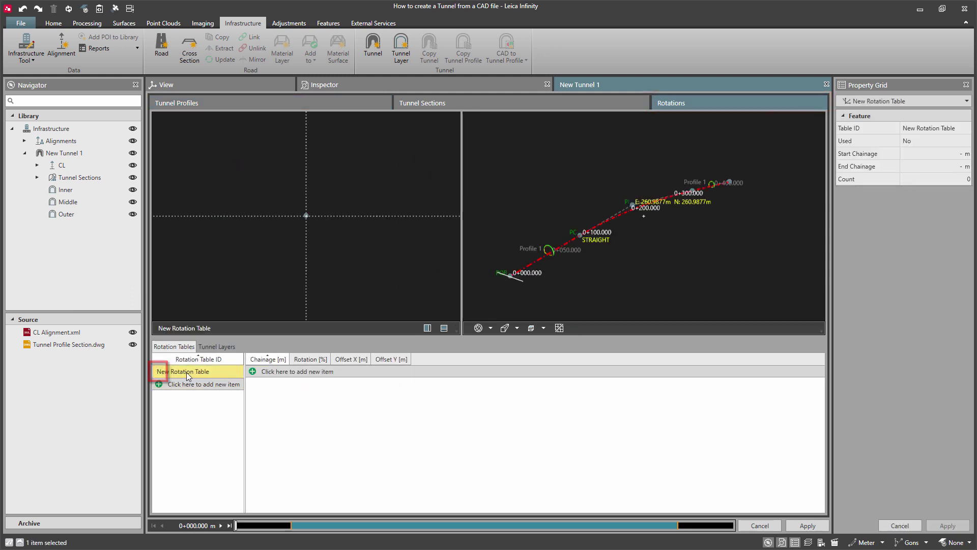
left_click(195, 371)
type("Ro")
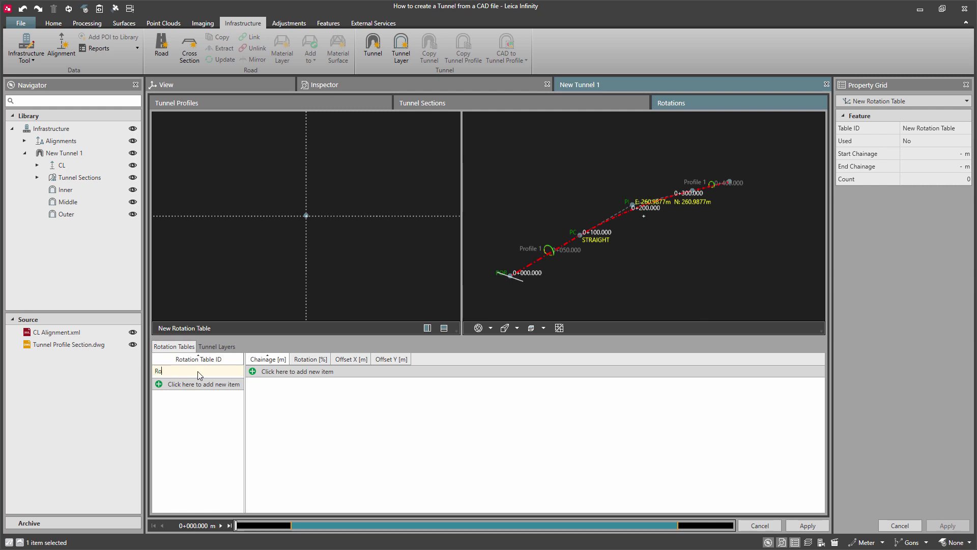
type("tation 1")
left_click(253, 372)
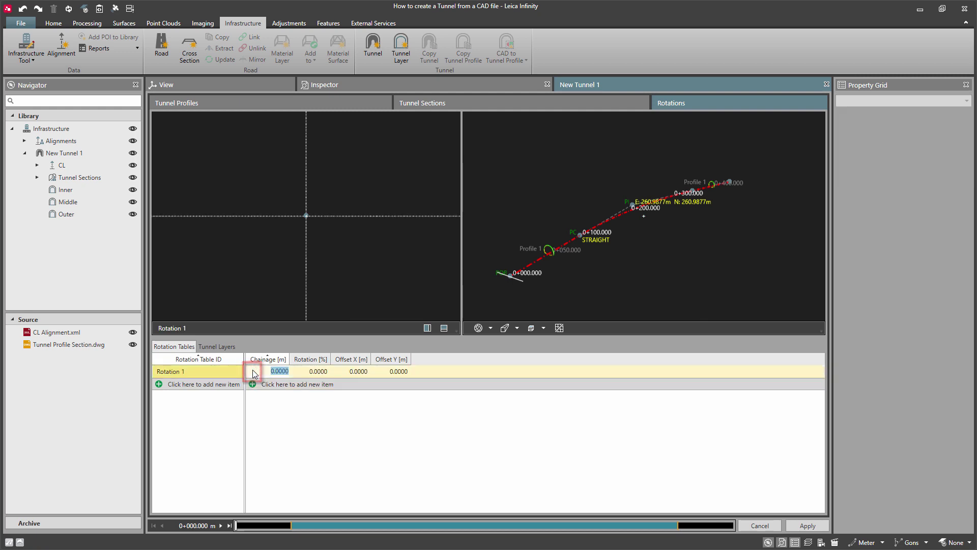
type("50")
Step: Add rows at chainages 100 and 350 with 4% rotation, and 400 with 0%
left_click(255, 384)
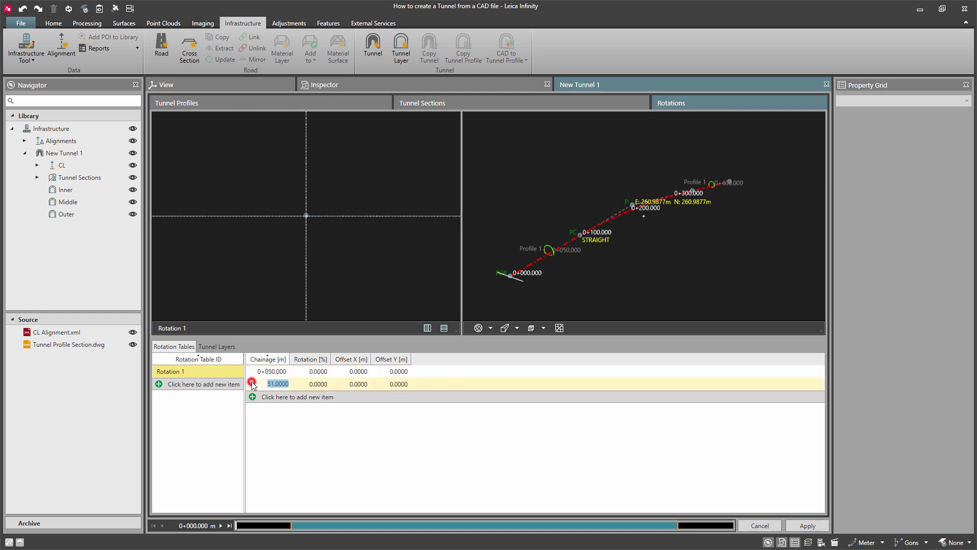
type("100")
left_click(311, 385)
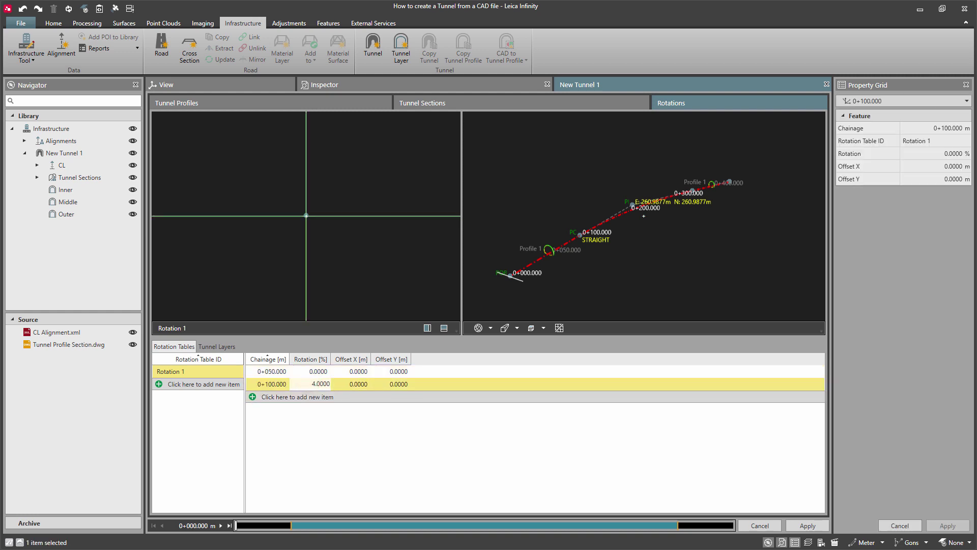
left_click(251, 396)
type("350")
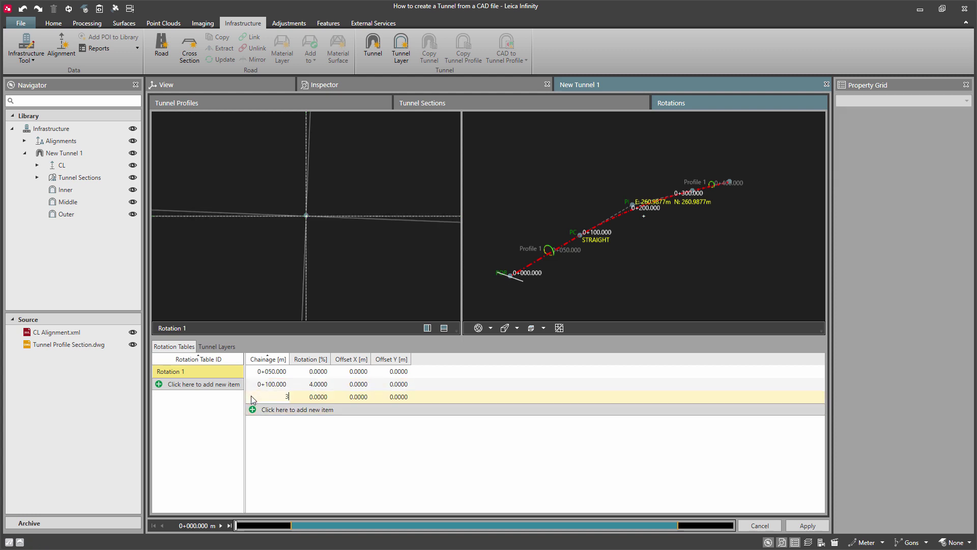
left_click(312, 397)
type("4.0000")
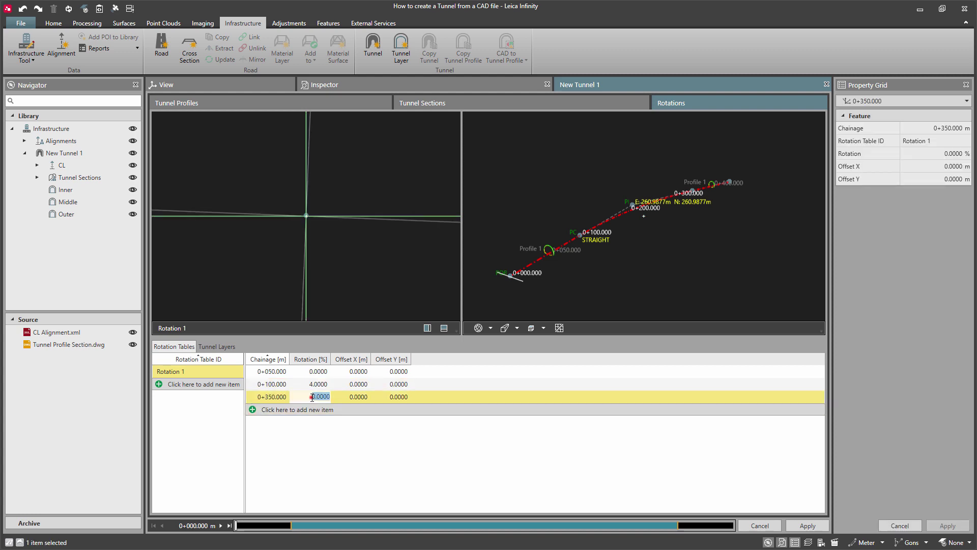
left_click(251, 410)
type("400")
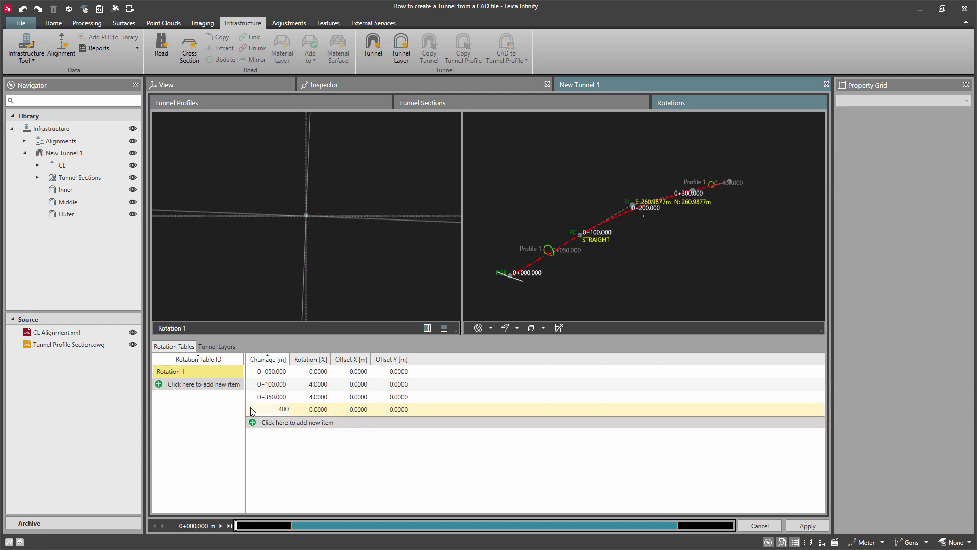
key("Return")
left_click(308, 385)
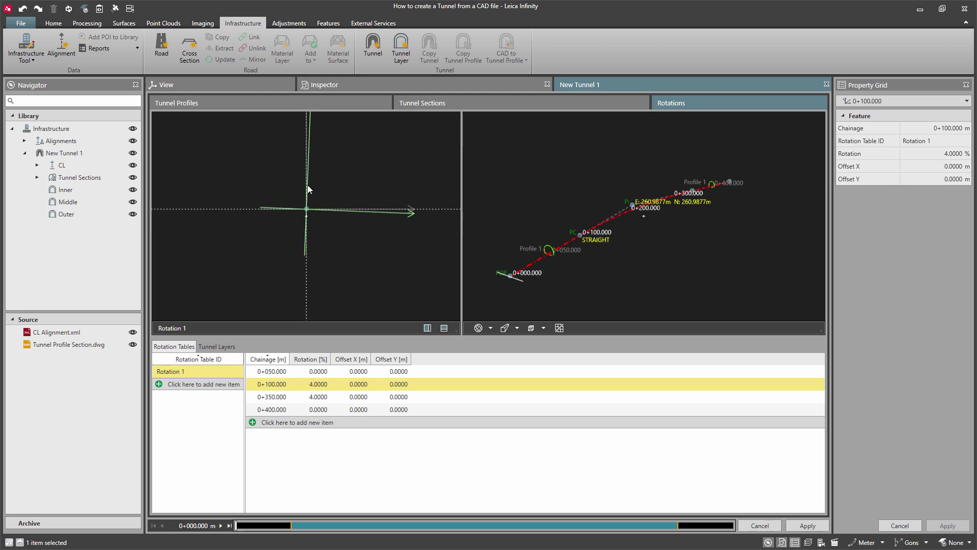
left_click(322, 397)
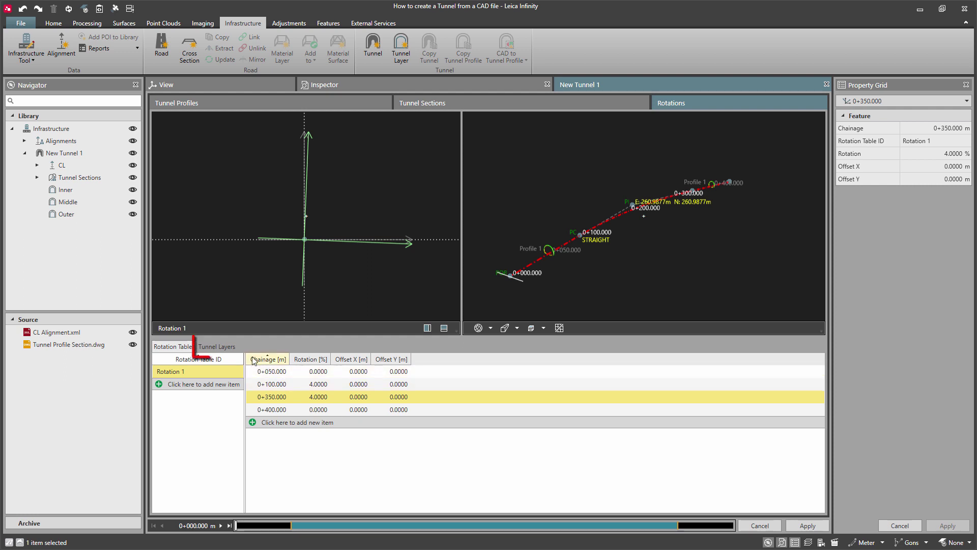
Step: Assign Rotation 1 to the Inner, Middle and Outer layers and apply the change
left_click(233, 349)
left_click(231, 373)
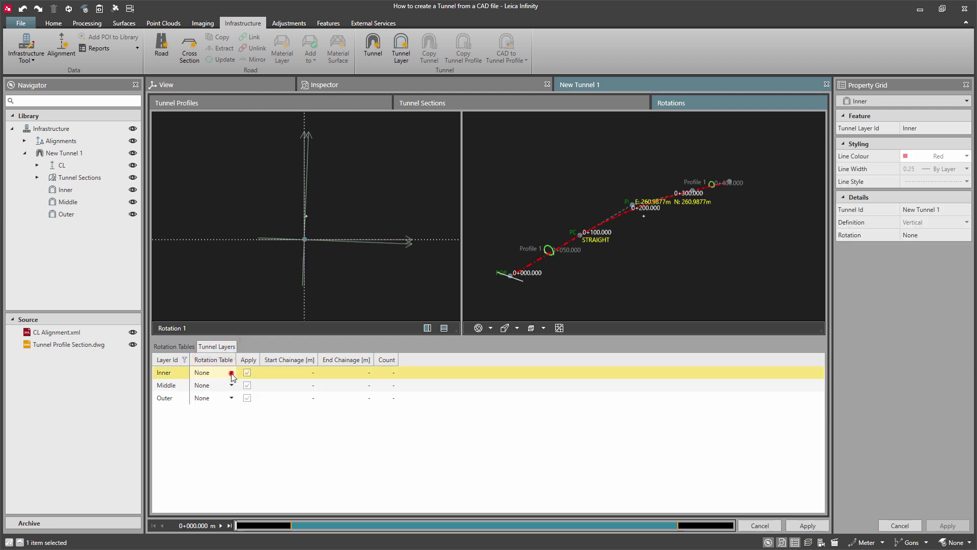
left_click(225, 399)
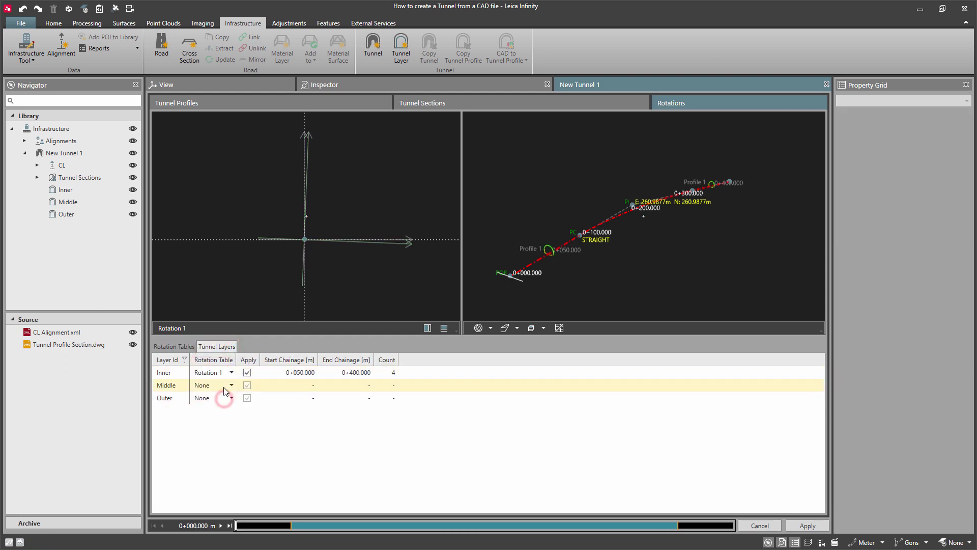
left_click(225, 386)
left_click(225, 411)
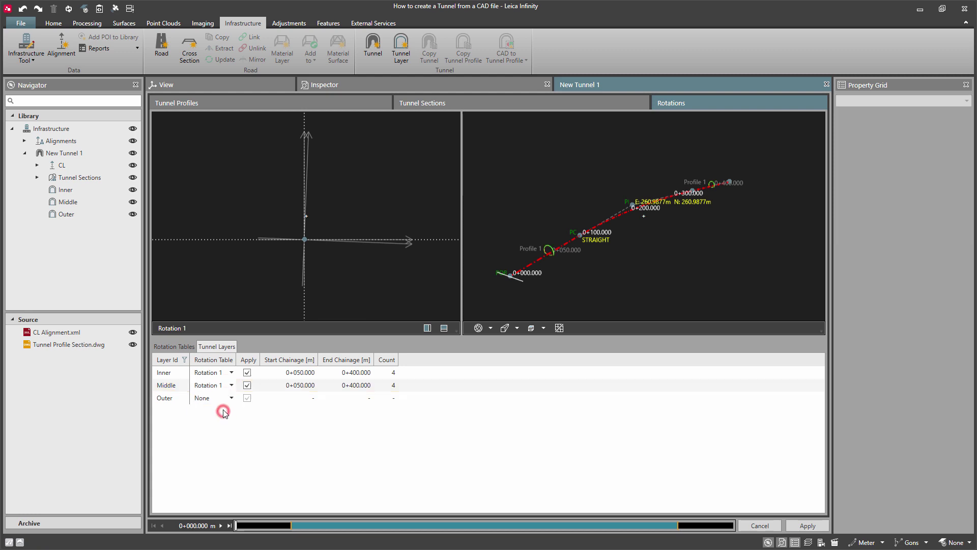
left_click(224, 397)
left_click(222, 425)
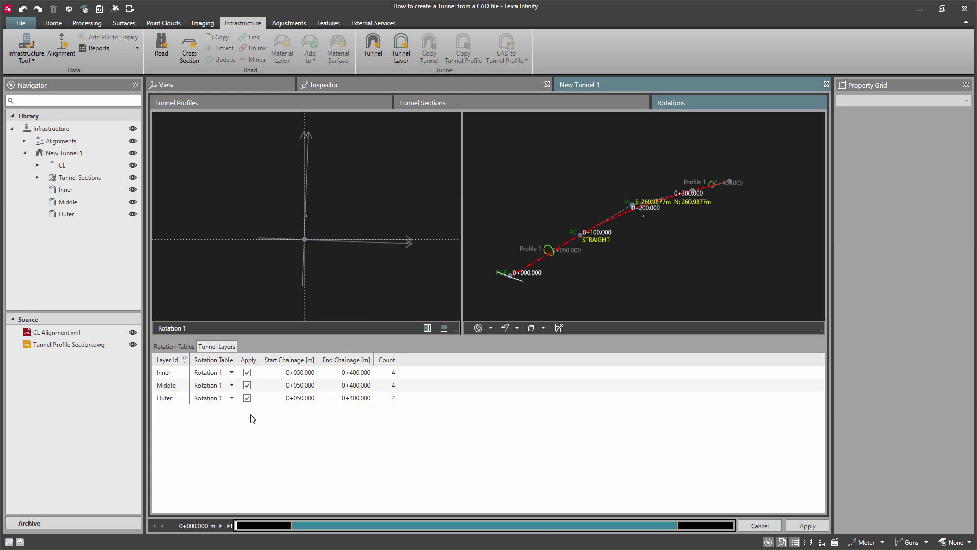
left_click(815, 526)
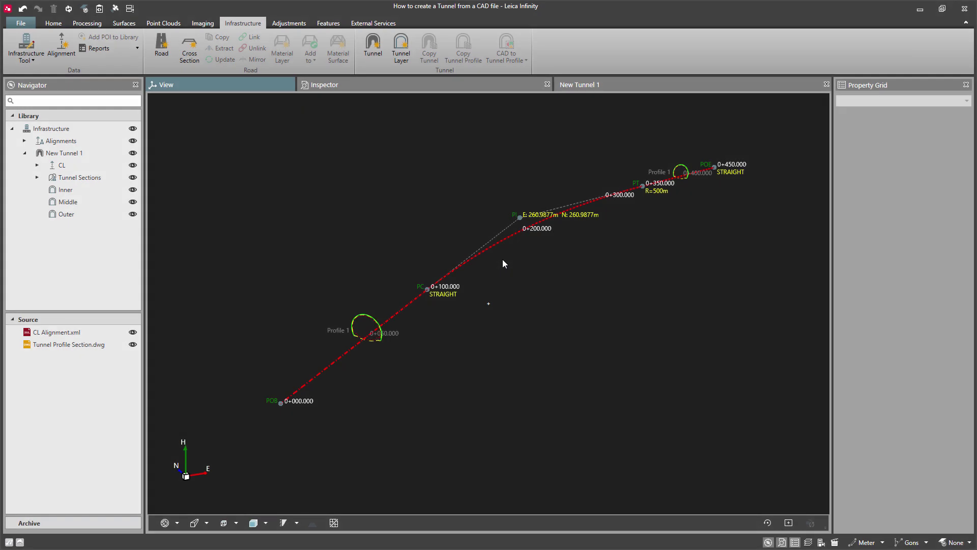
Step: Export the selected New Tunnel 1 as a SmartWorx Viva, Captivate Job - DBX
left_click(97, 154)
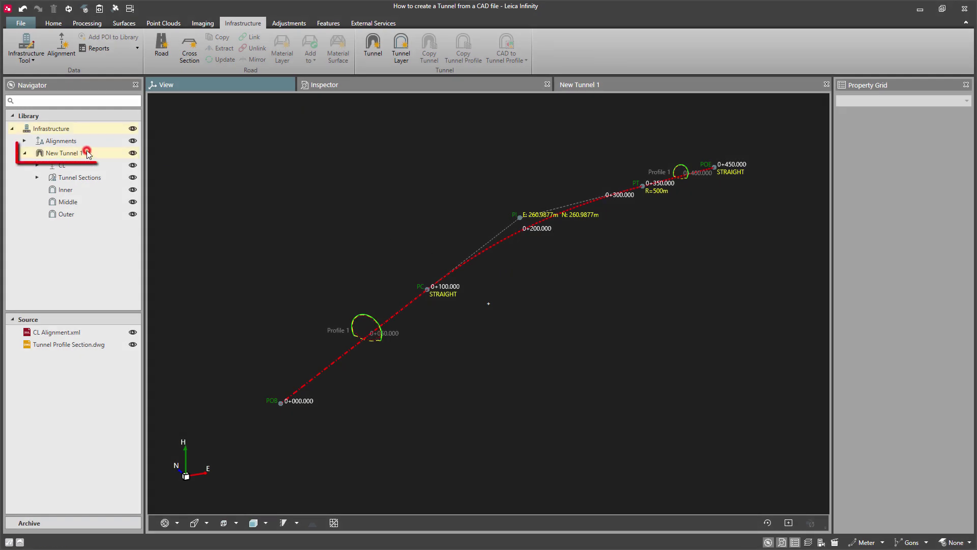
left_click(54, 23)
left_click(51, 57)
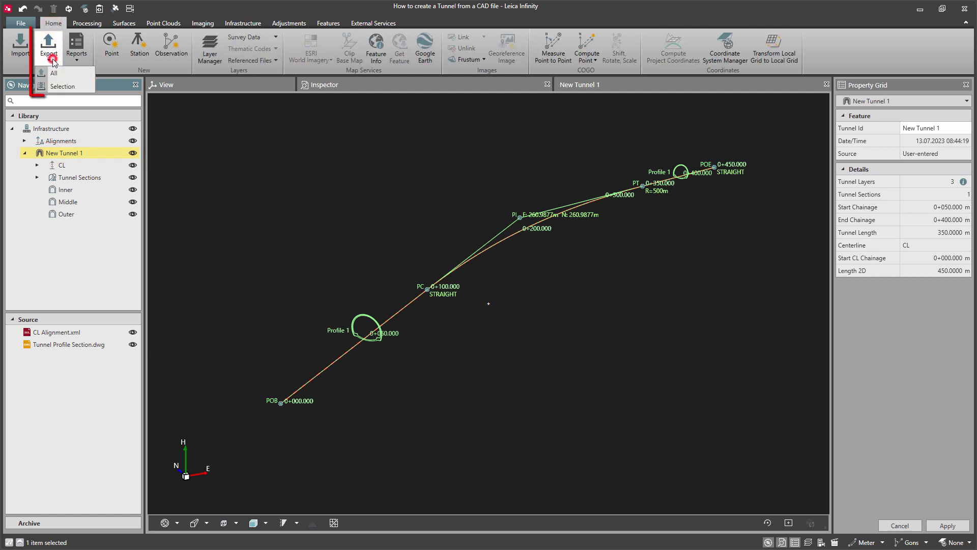
left_click(62, 86)
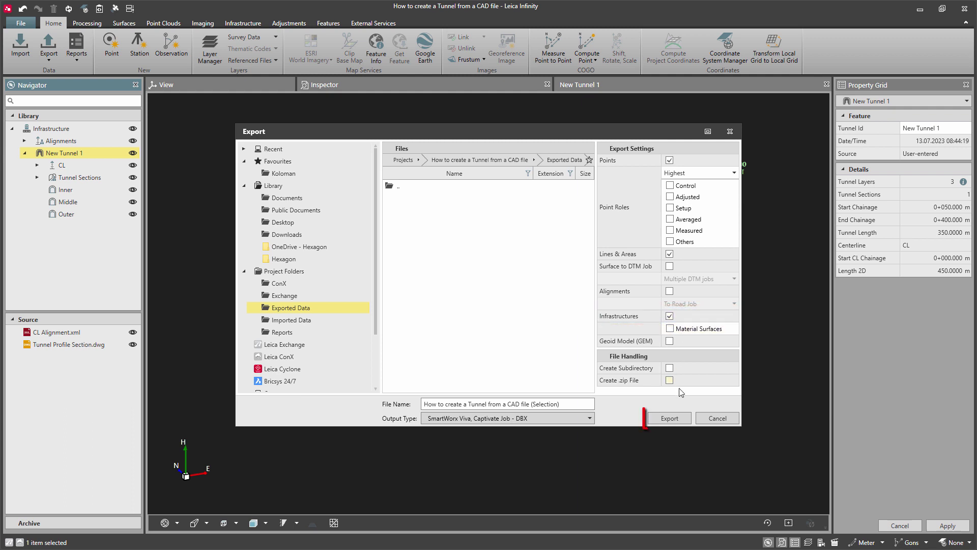
left_click(680, 421)
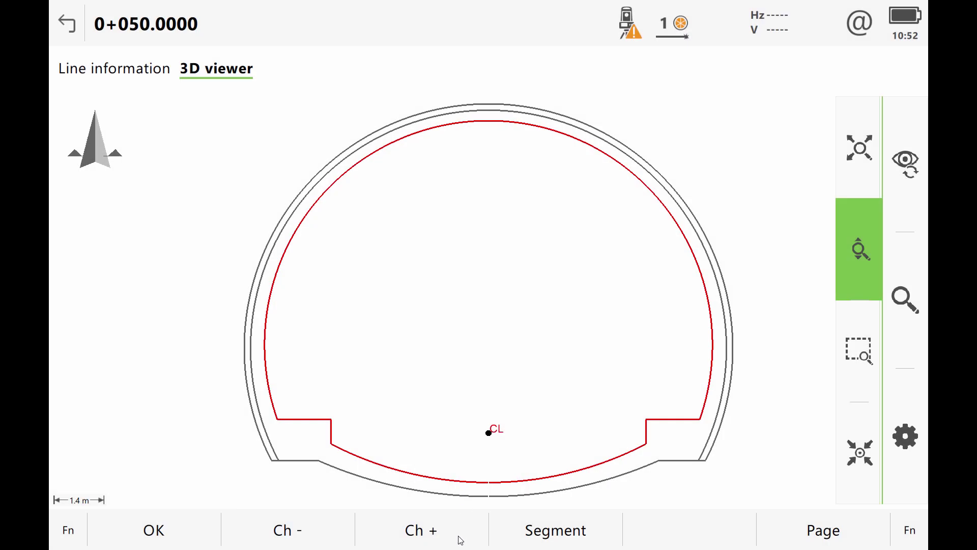
Step: Advance the chainage with Ch + three times to view the profile at 0+080
left_click(460, 540)
left_click(460, 540)
left_click(461, 541)
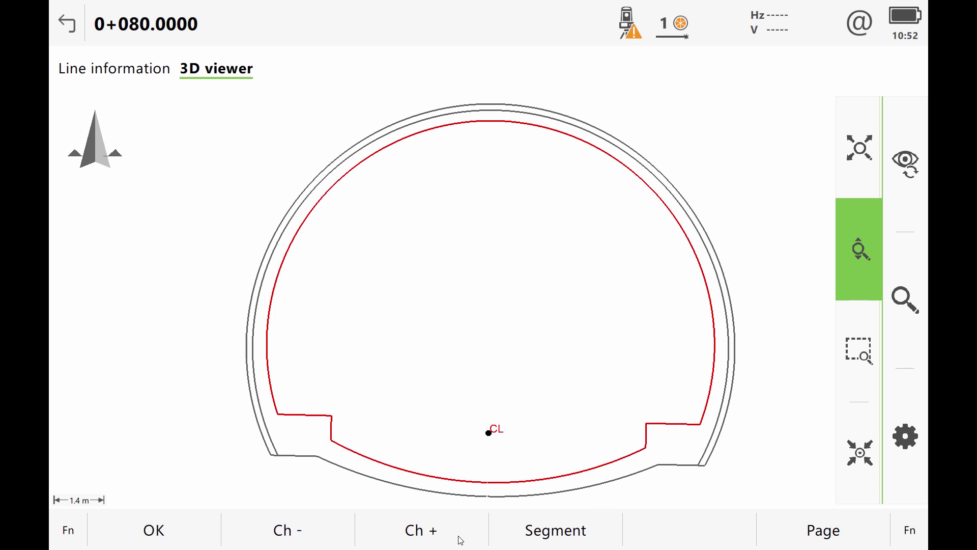
left_click(461, 541)
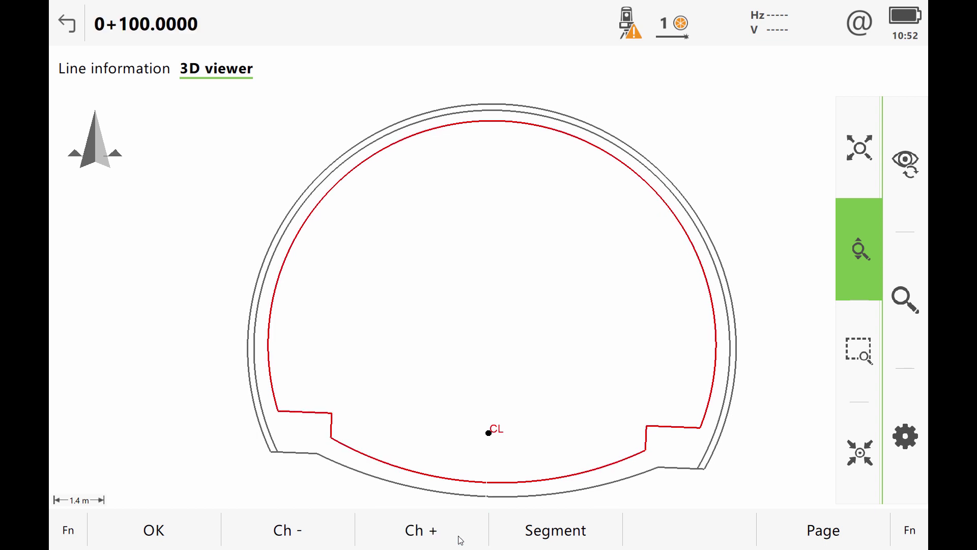